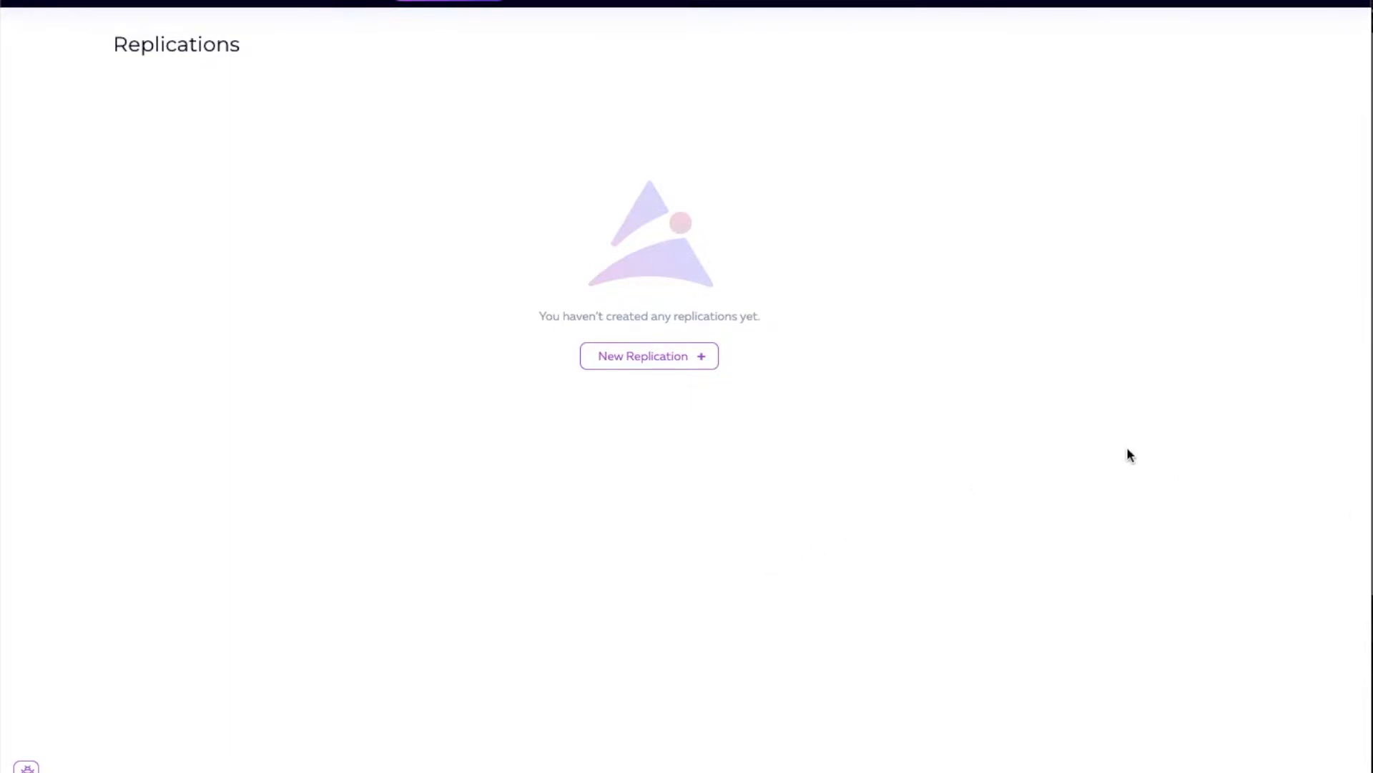
# Step: Create a new replication named "MySQL to Snowflake" with Full replication mode and Truncating write mode, and proceed to the source setup
pyautogui.click(679, 360)
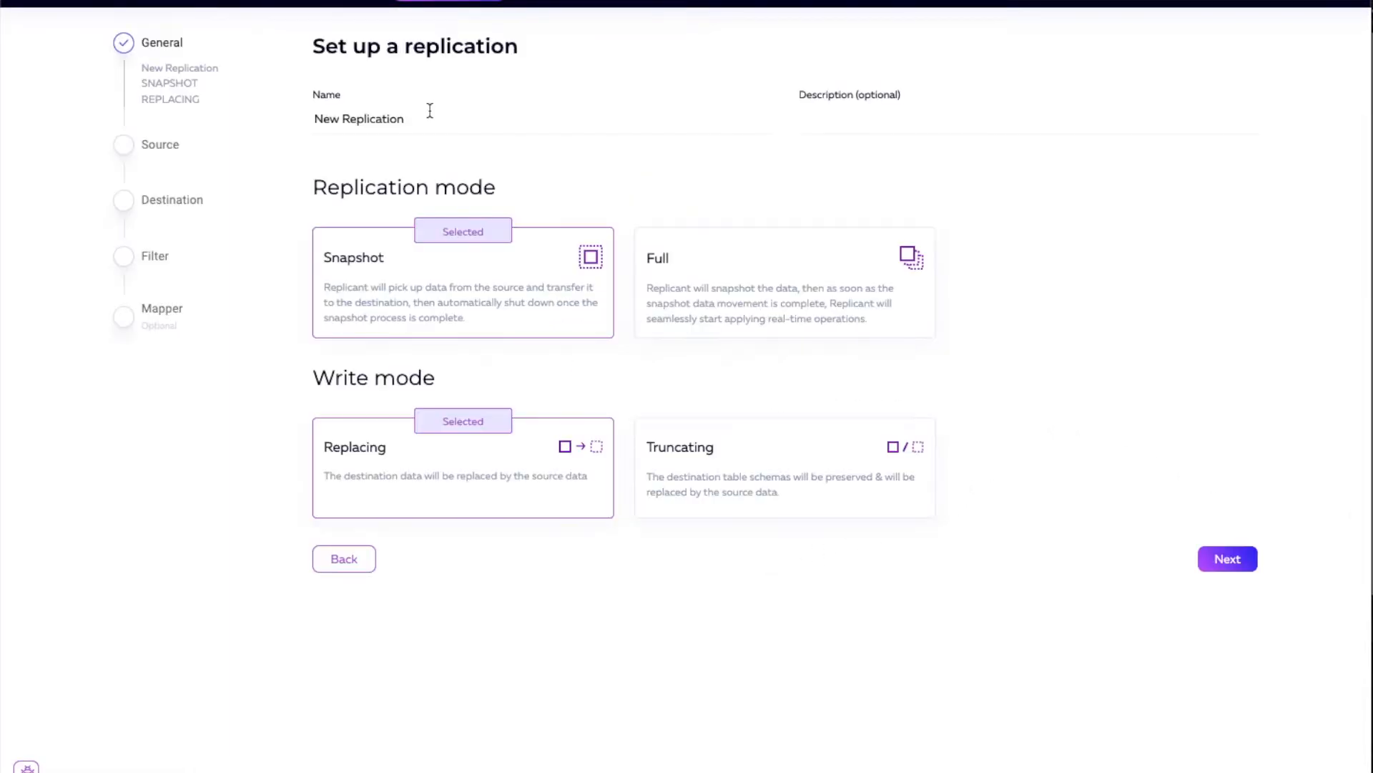
pyautogui.click(427, 116)
pyautogui.tripleClick(346, 116)
pyautogui.write('MySQL to Snowflake')
pyautogui.click(785, 293)
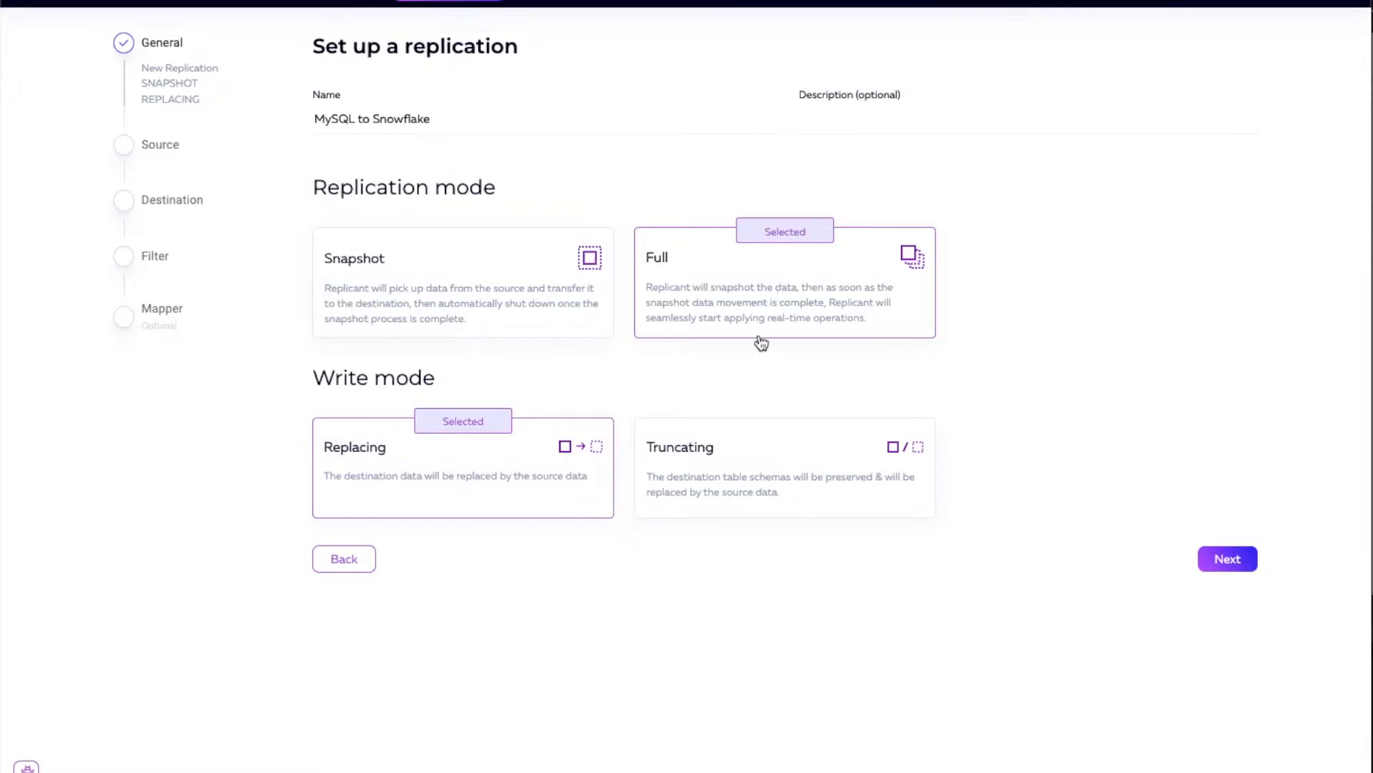
pyautogui.click(787, 470)
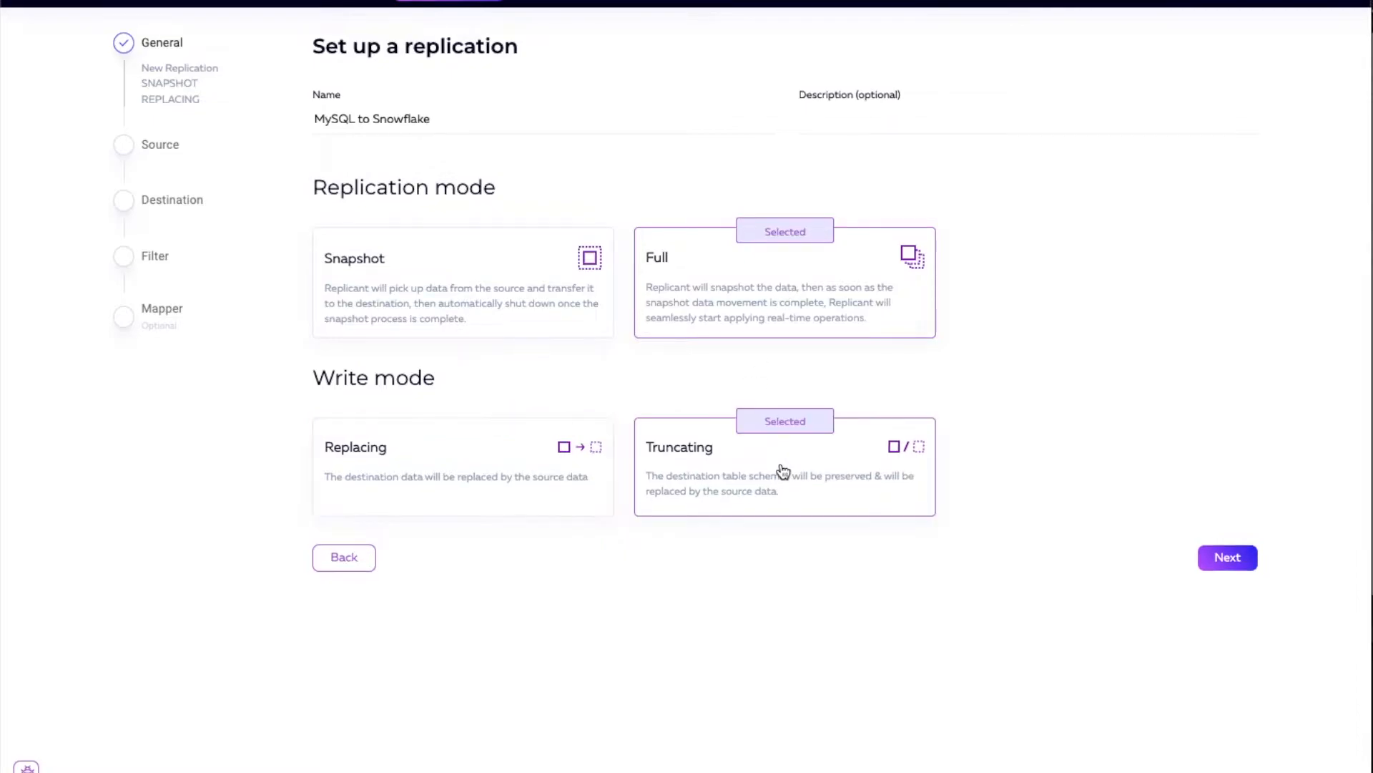
pyautogui.click(1229, 560)
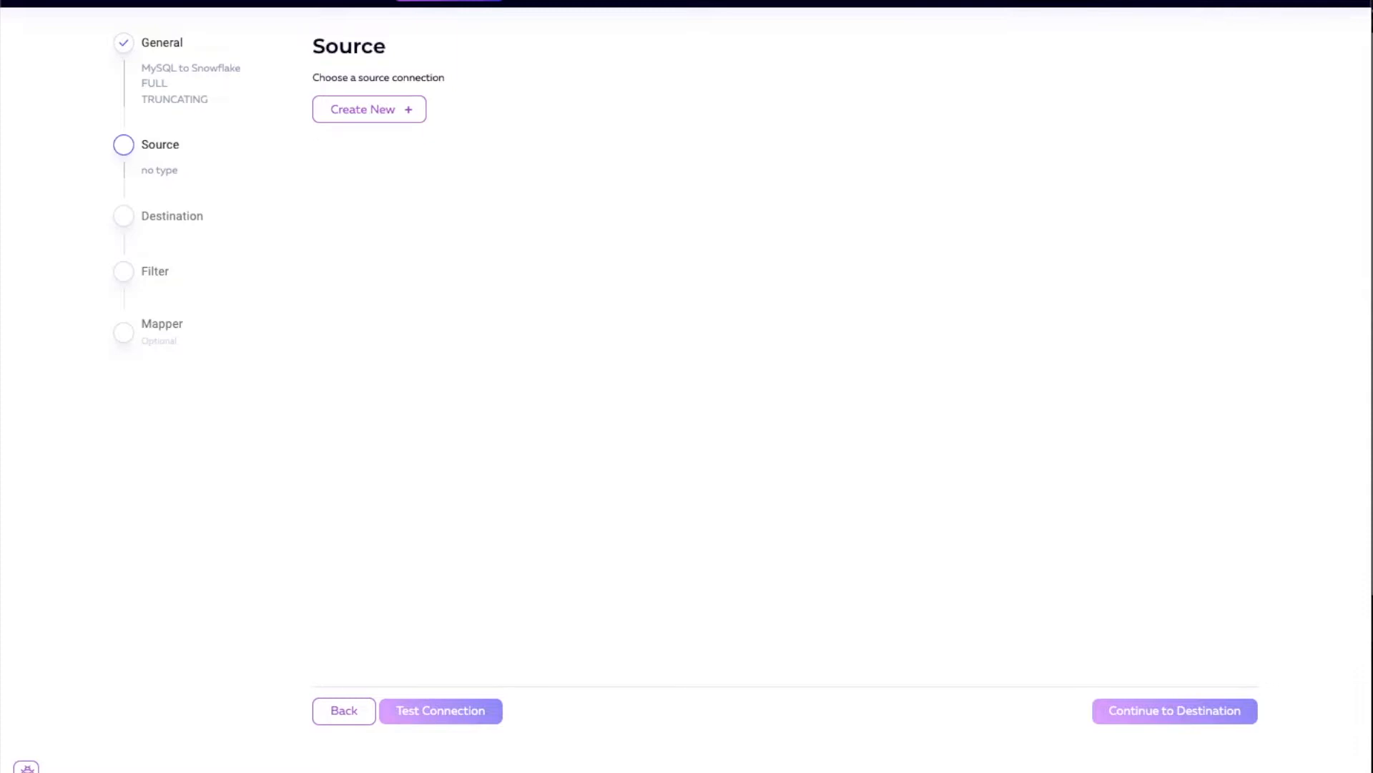
# Step: Start a new source connection of type MySQL and proceed to its connection form
pyautogui.click(383, 112)
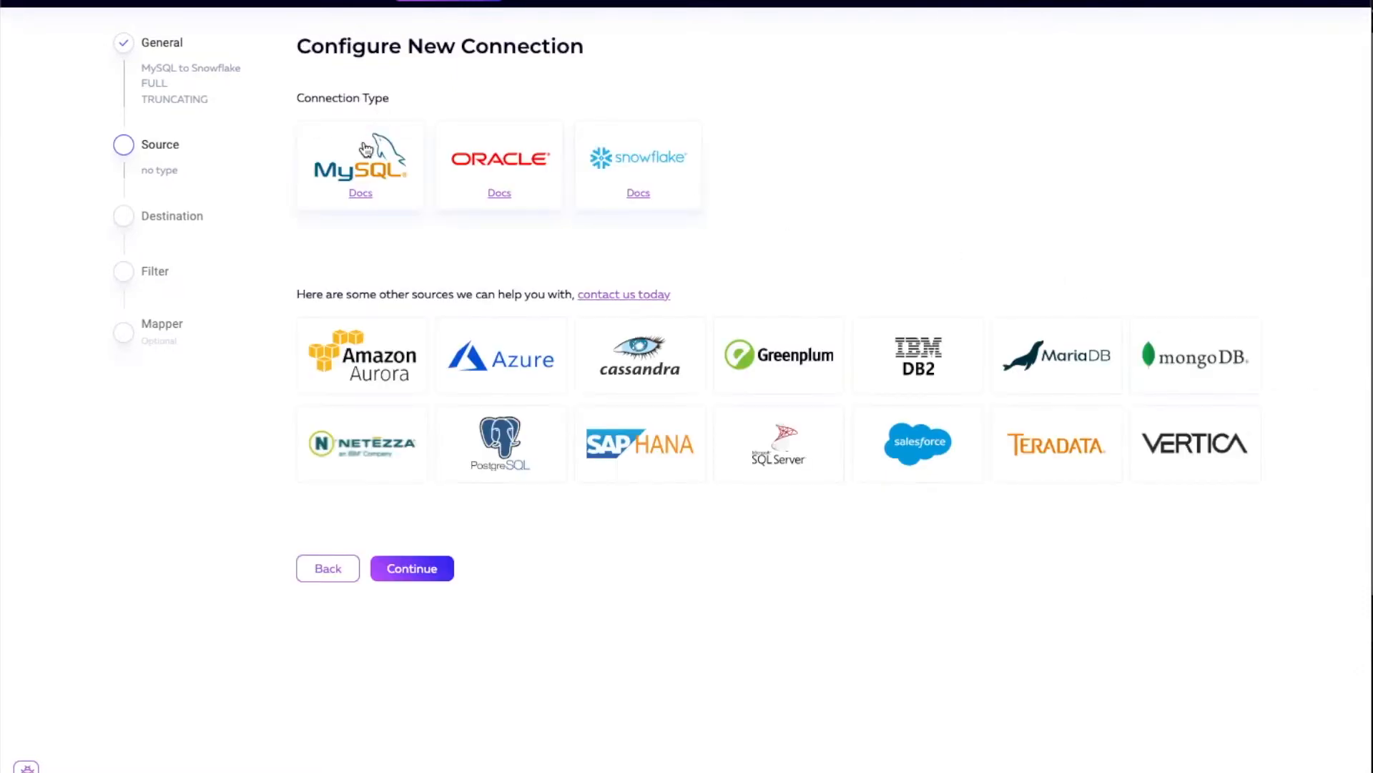
pyautogui.click(365, 161)
pyautogui.click(413, 575)
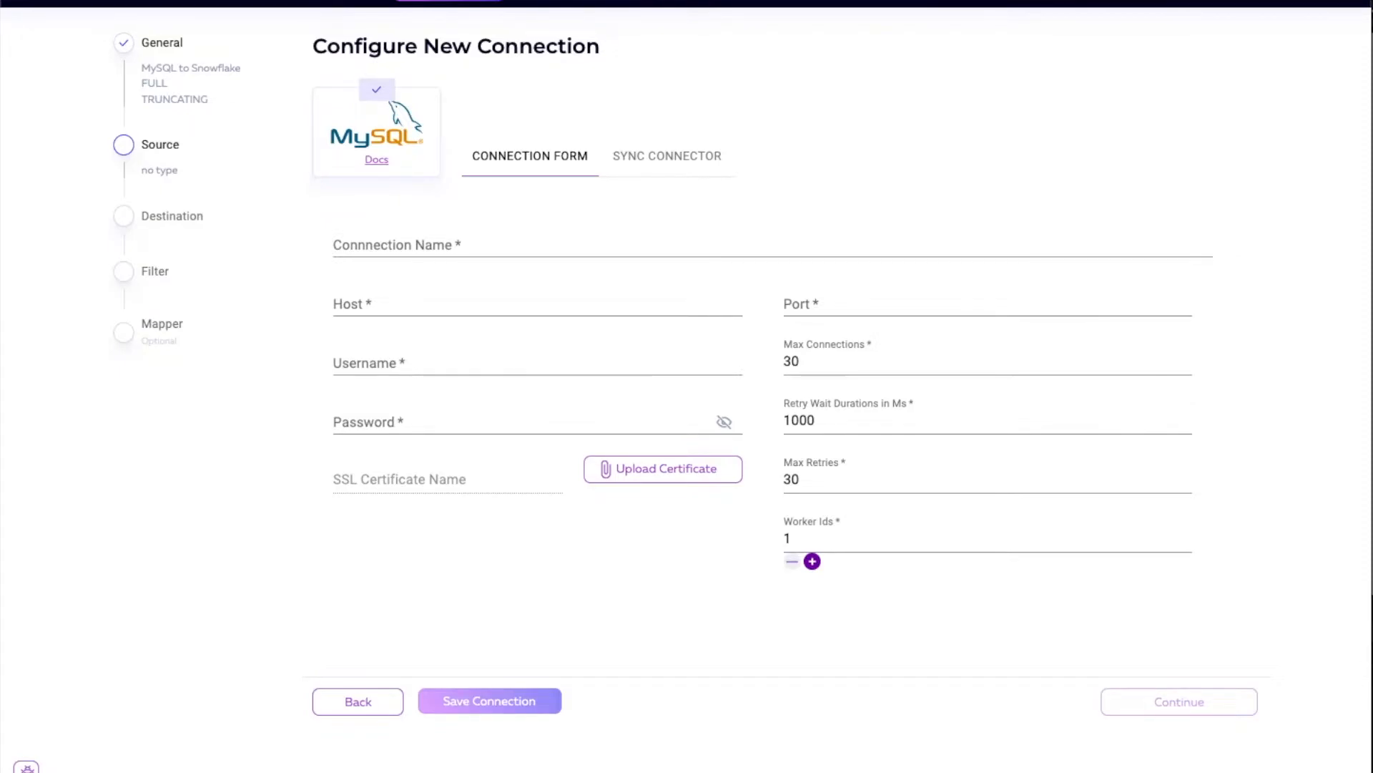
# Step: Name the source connection cdc-retail-demo-source, fill in its database host, port 3306, username and password, and save the connection
pyautogui.click(447, 249)
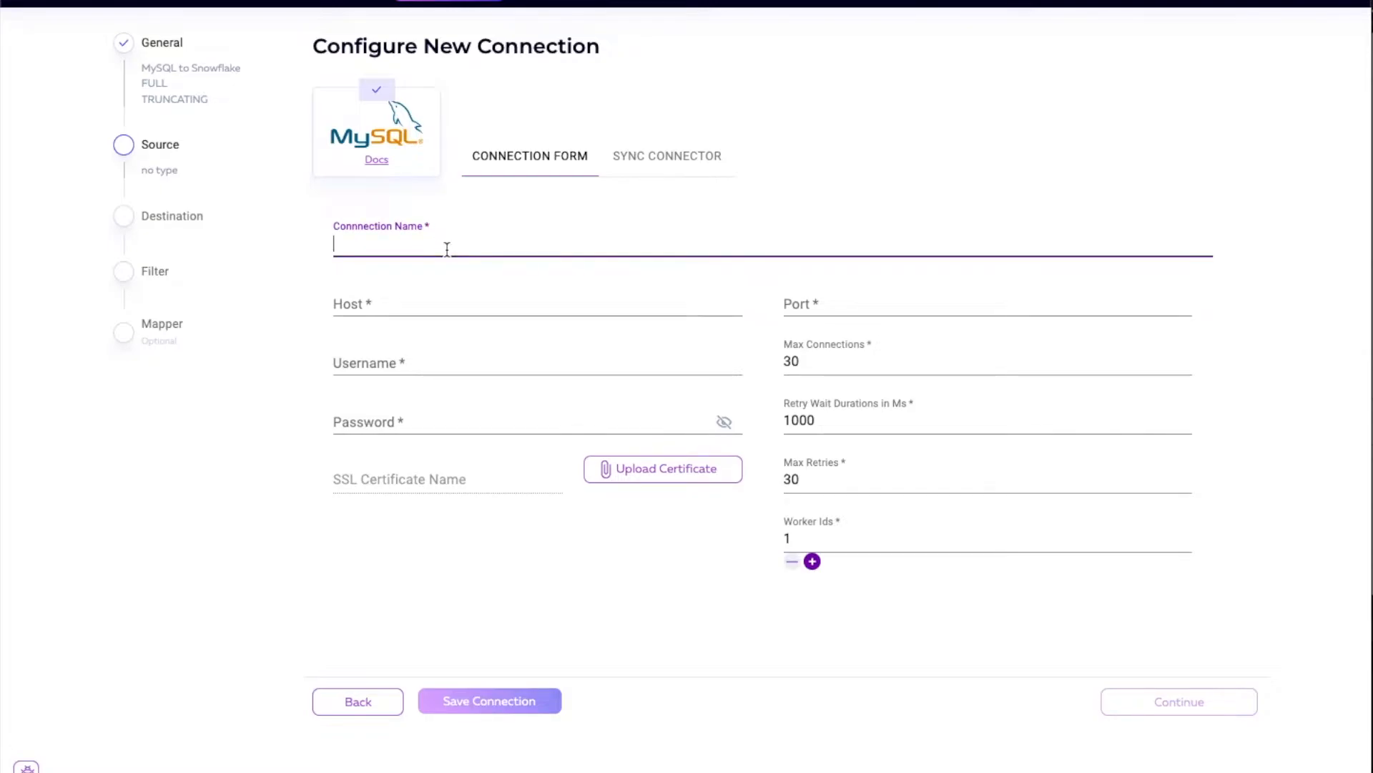
pyautogui.write('cdc-retail')
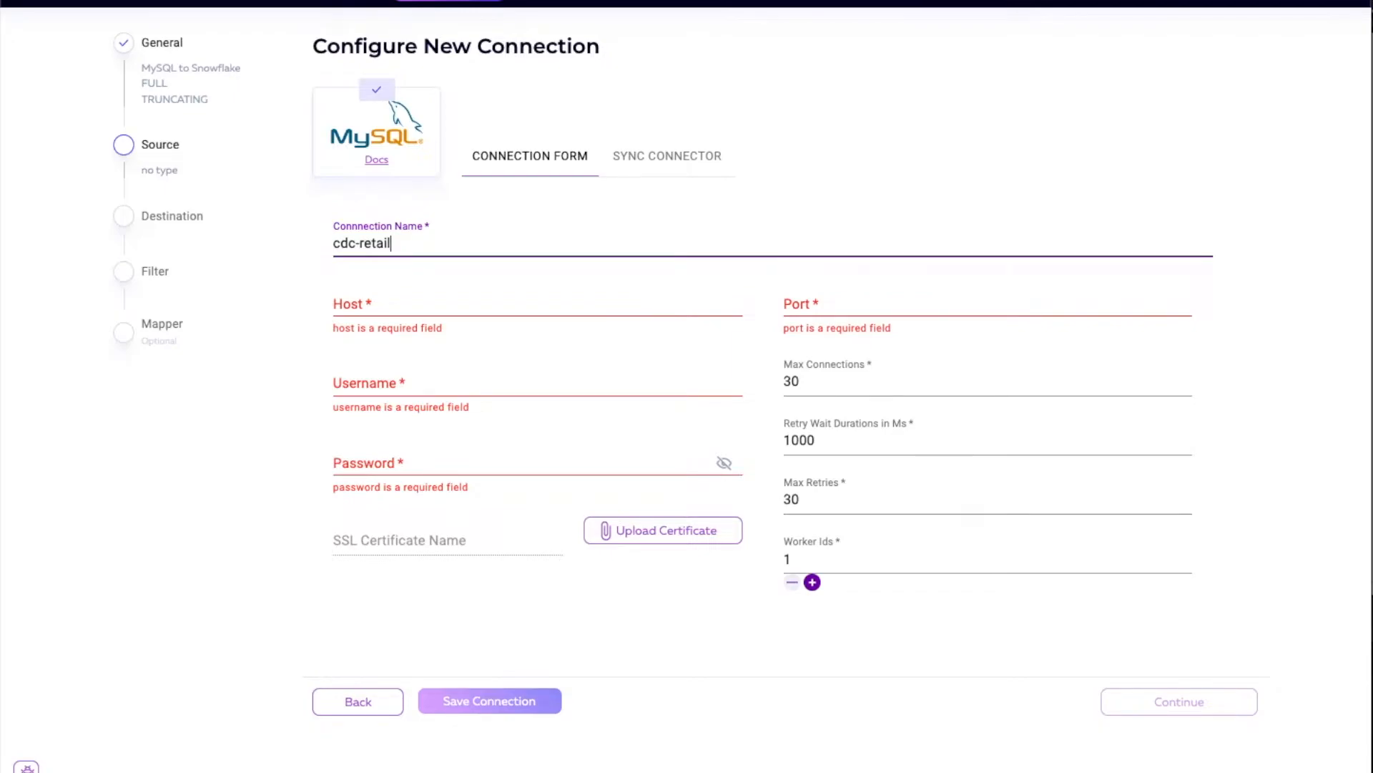
pyautogui.write('-demo-source')
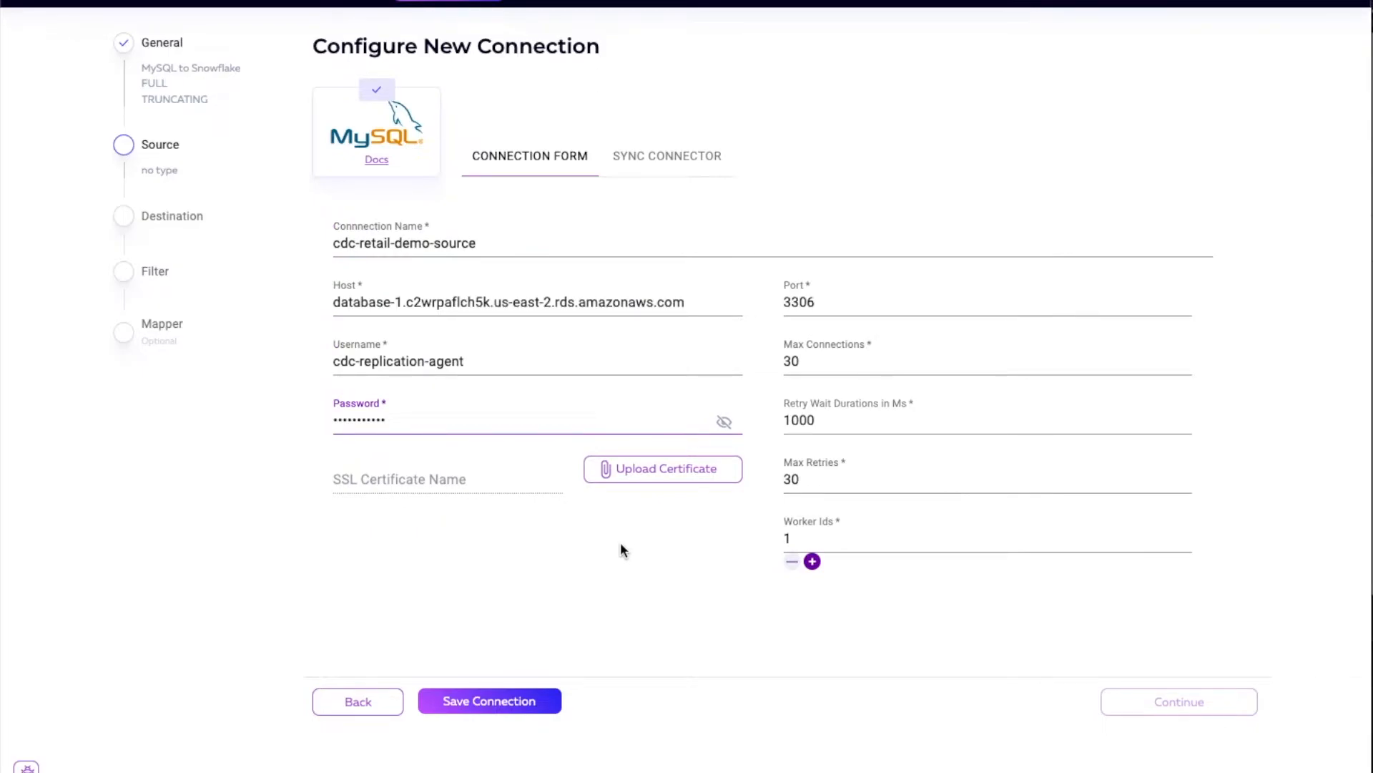
pyautogui.click(477, 703)
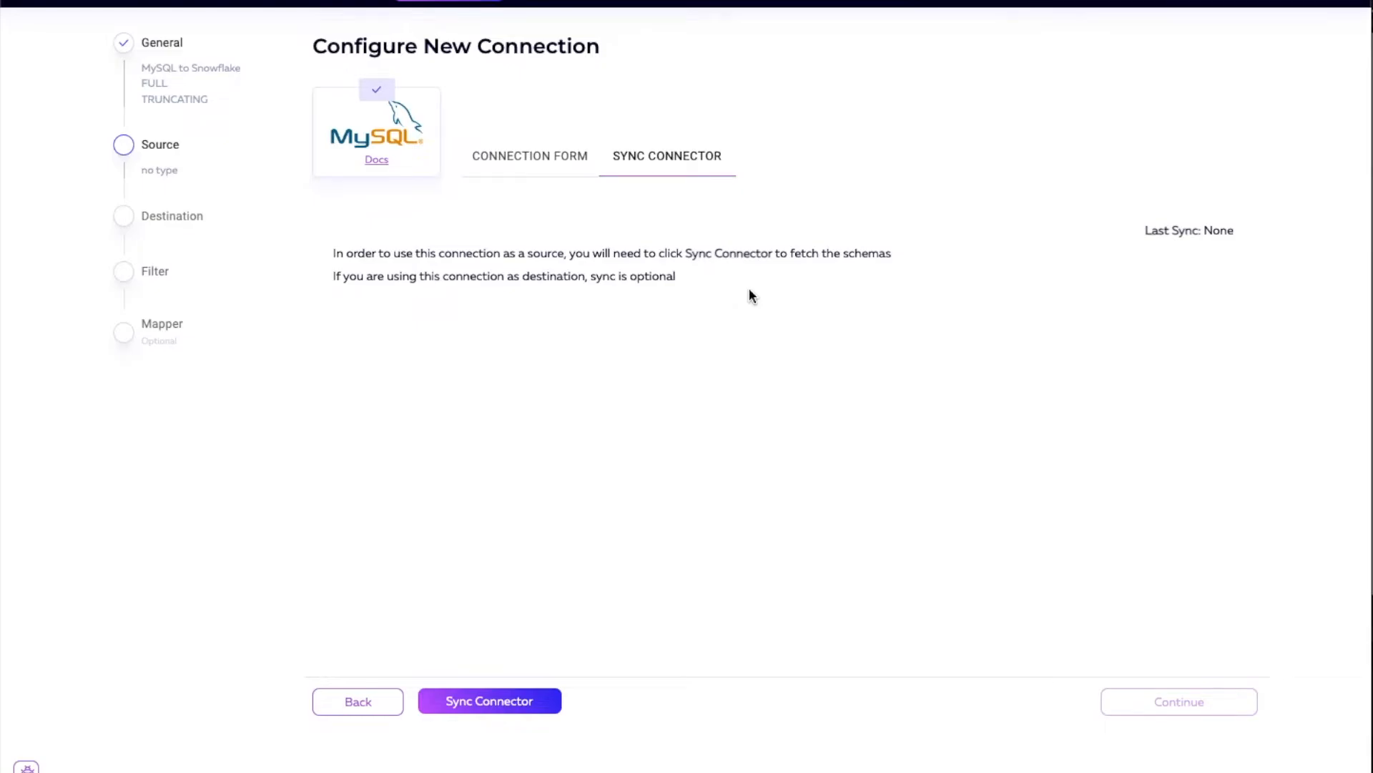
# Step: Sync the MySQL connector to fetch its schemas, expand the transactions table under arcion_cdc_demo, and accept the source connection
pyautogui.click(517, 705)
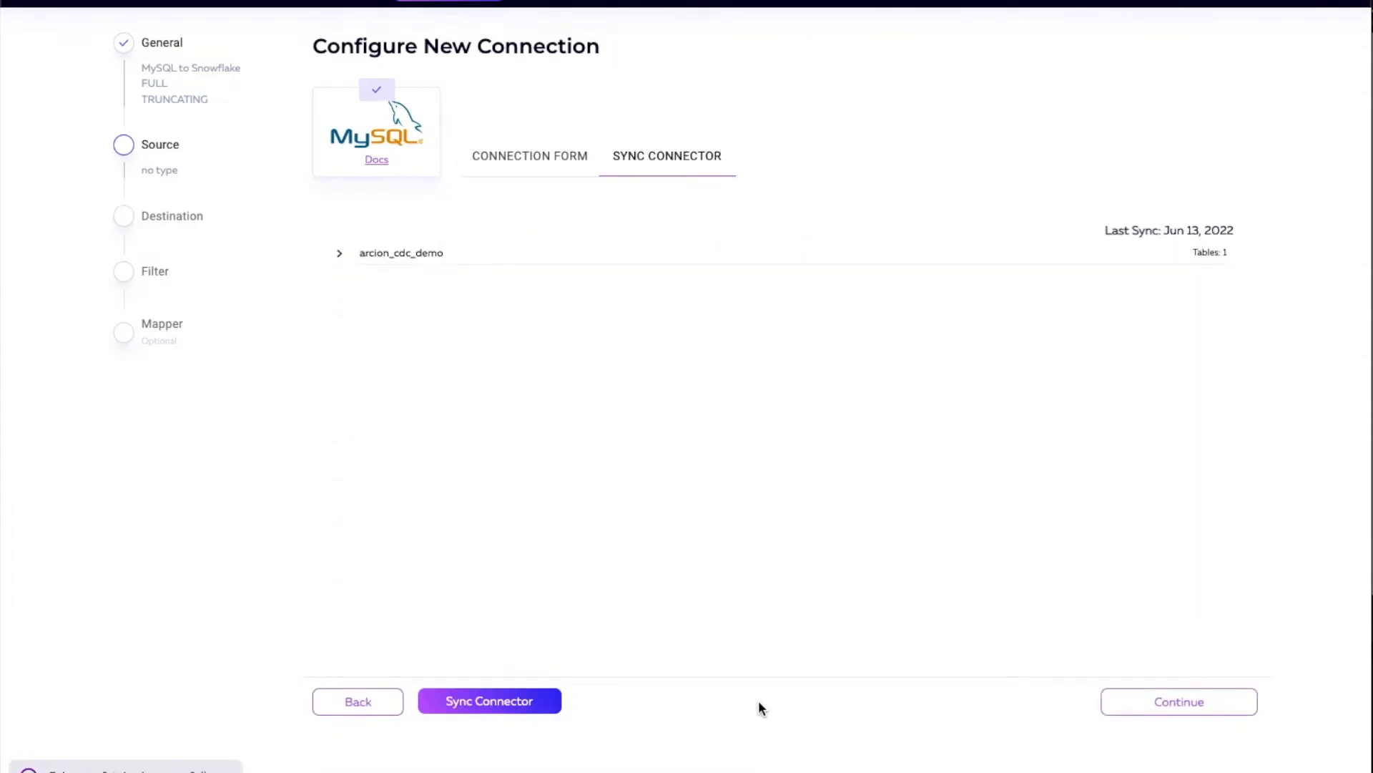
pyautogui.click(341, 254)
pyautogui.click(356, 279)
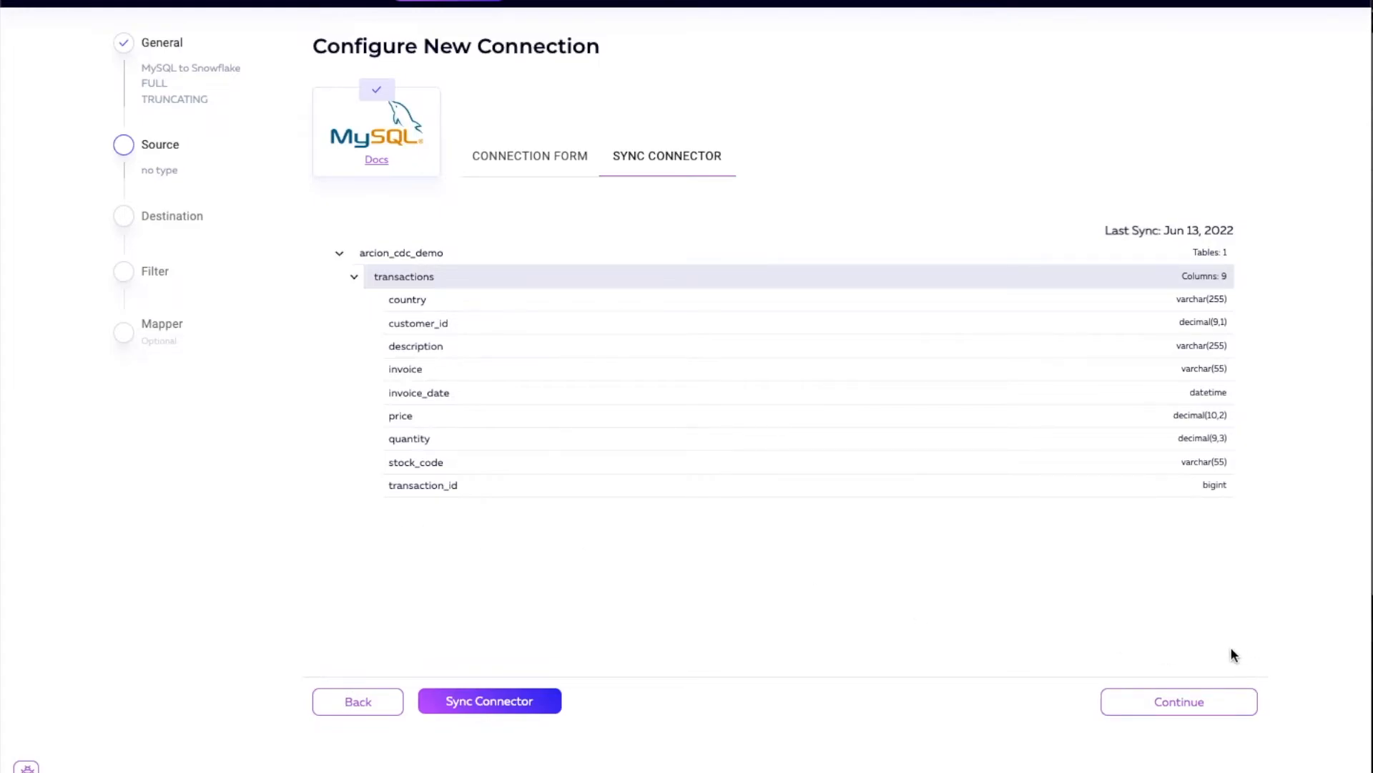
pyautogui.click(1200, 715)
# Step: Test the cdc-retail-demo-source connection, dismiss the test result and continue to the destination setup
pyautogui.click(449, 715)
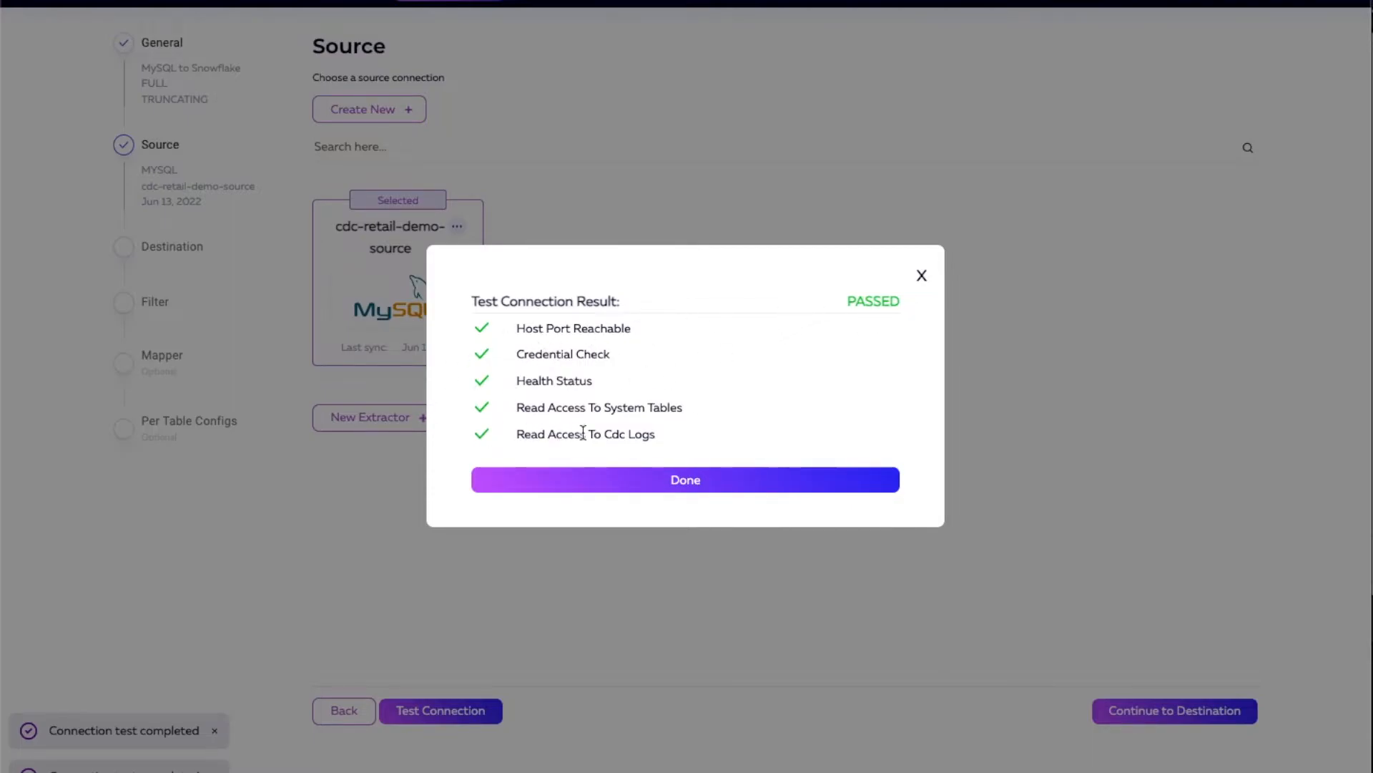
pyautogui.click(686, 492)
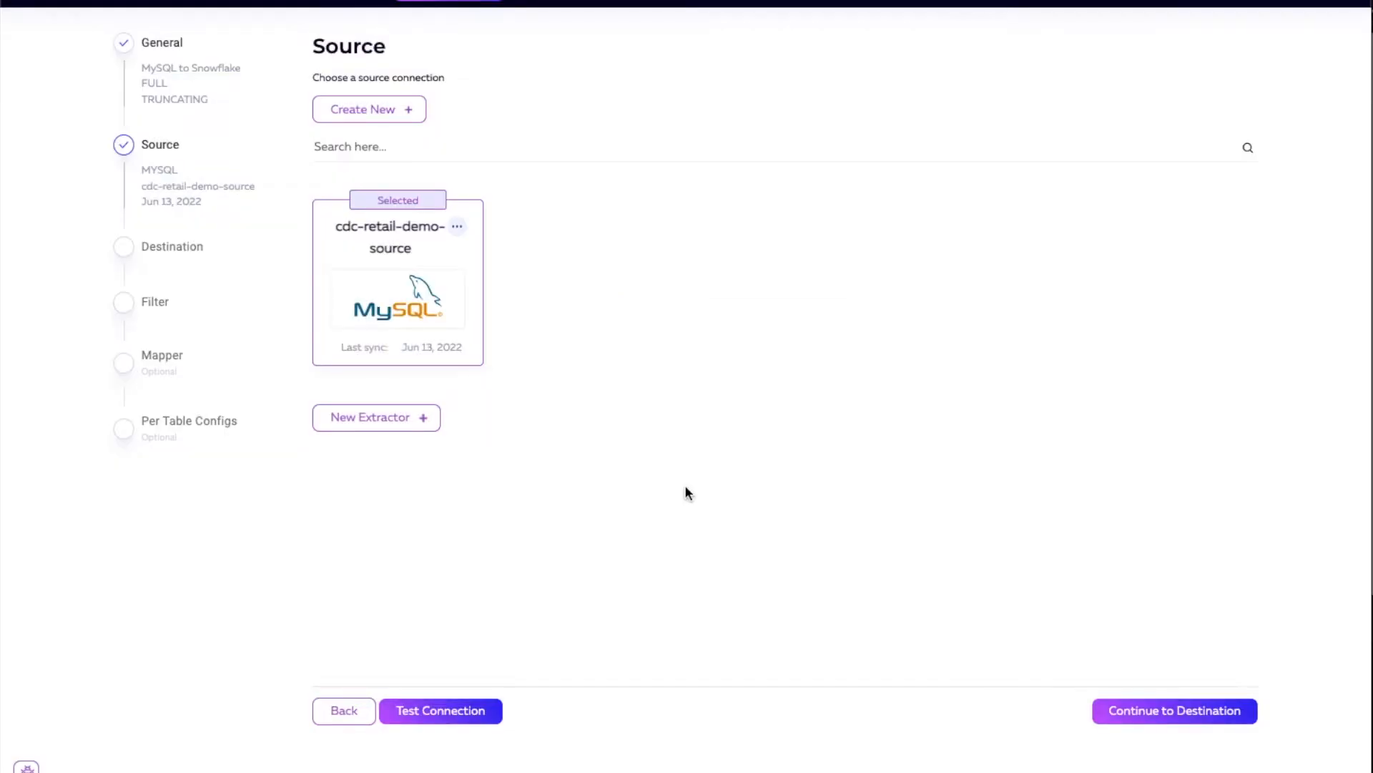
pyautogui.click(1163, 715)
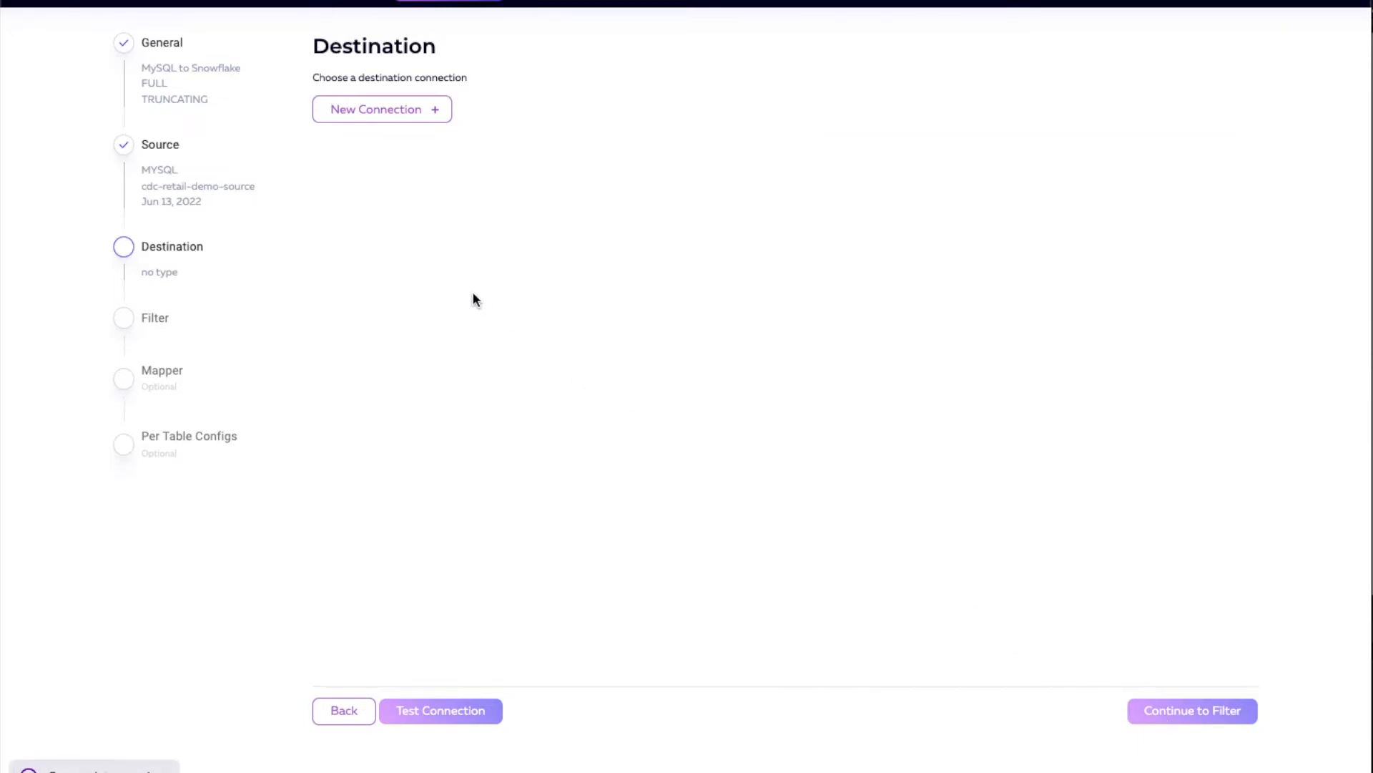
# Step: Start a new destination connection of type Snowflake and proceed to its connection form
pyautogui.click(386, 114)
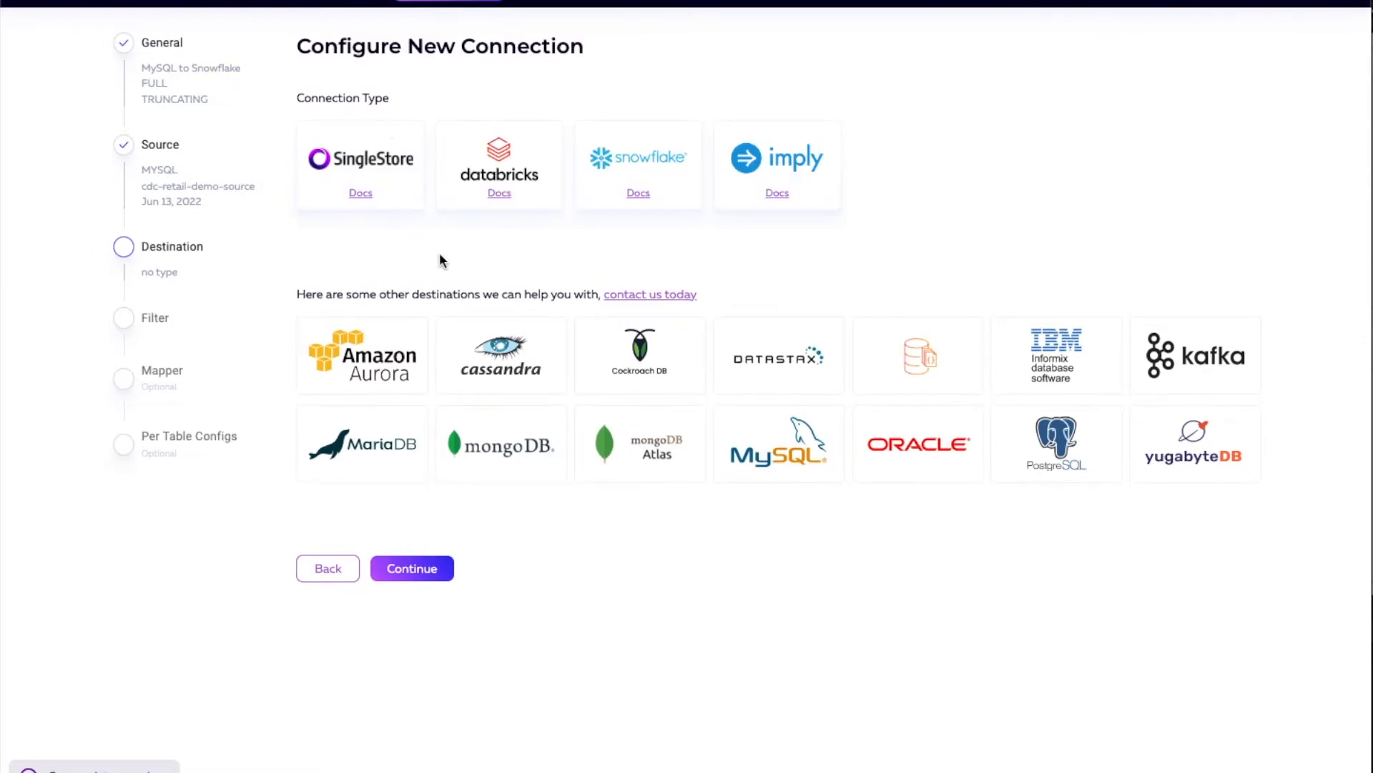
pyautogui.click(641, 159)
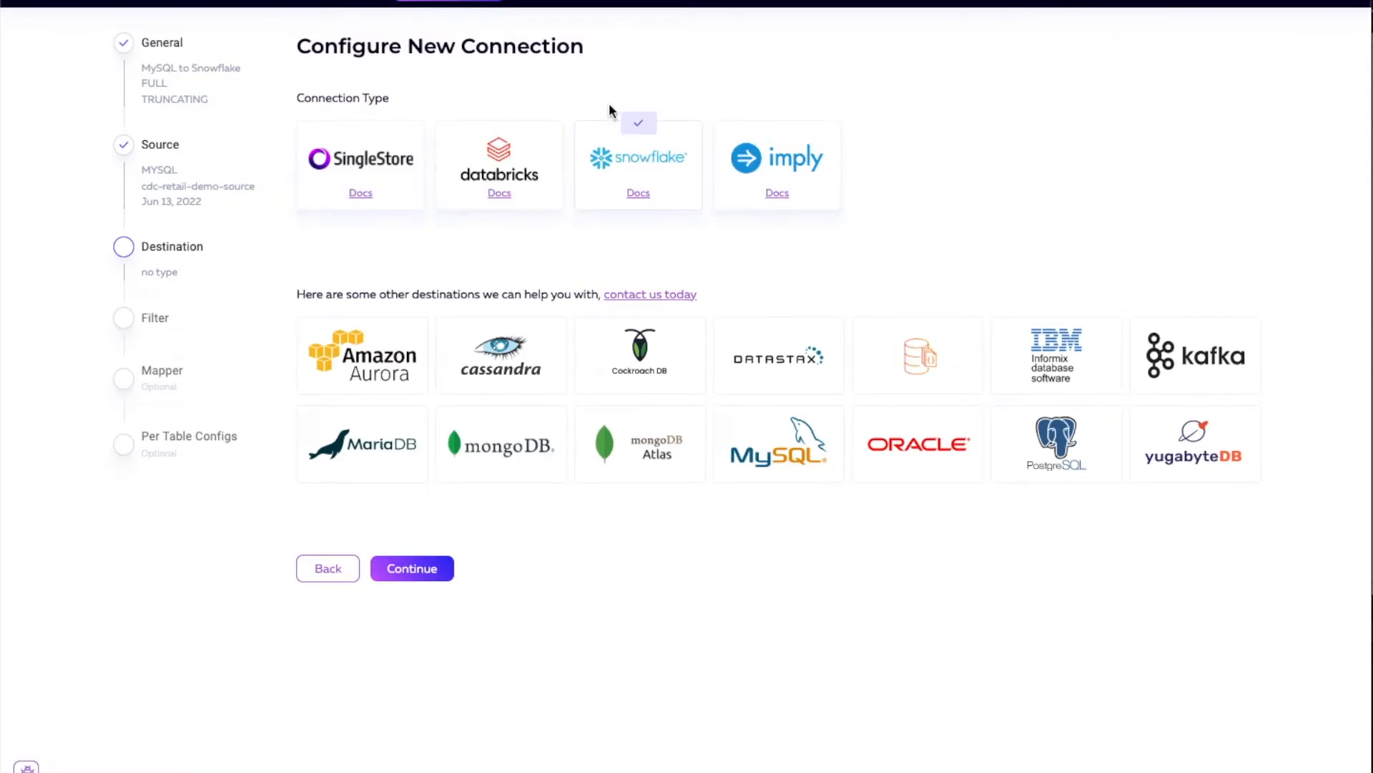
pyautogui.click(420, 568)
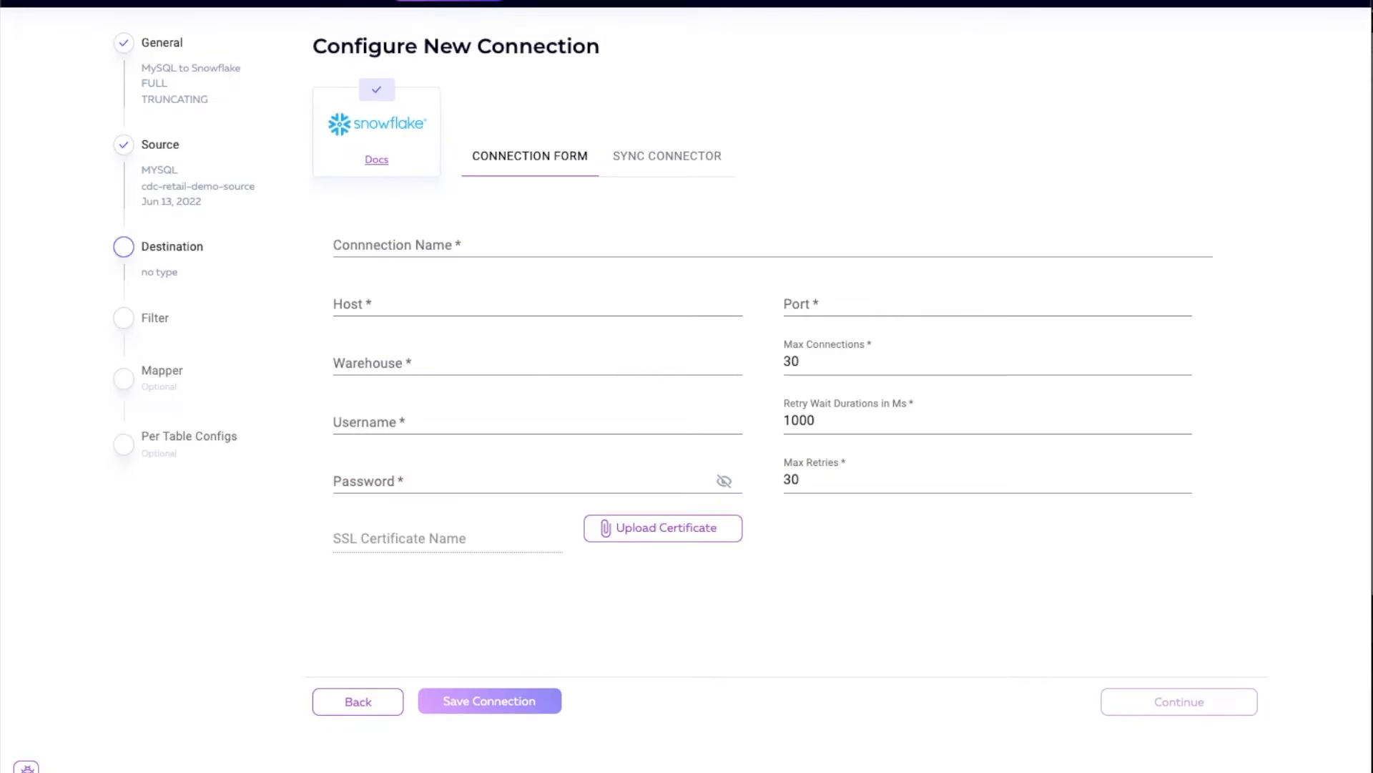
# Step: Name the destination connection cdc-retail-demo-destination, fill in its host, port 443, warehouse COMPUTE_WH, username and password, and save the connection
pyautogui.click(482, 240)
pyautogui.write('cdc')
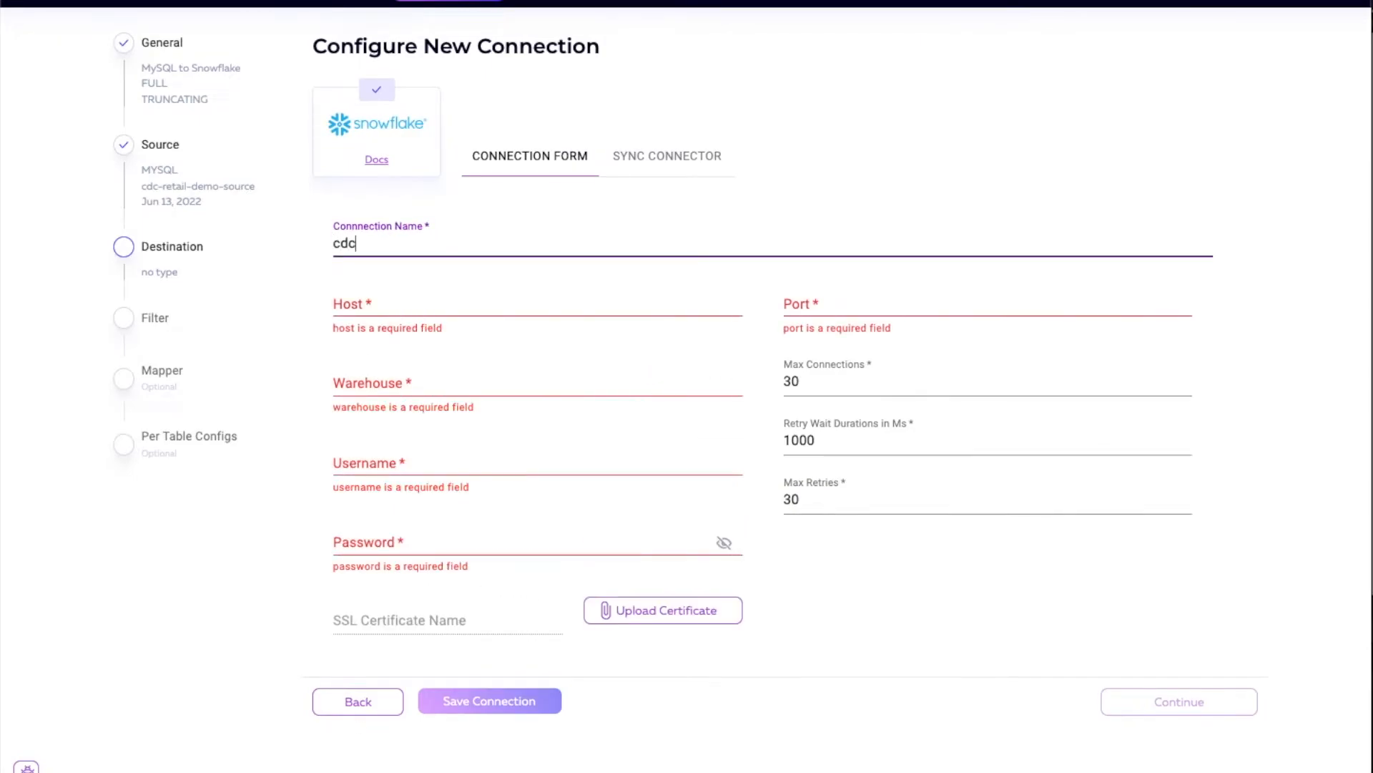
pyautogui.write('-retail-demo-destination')
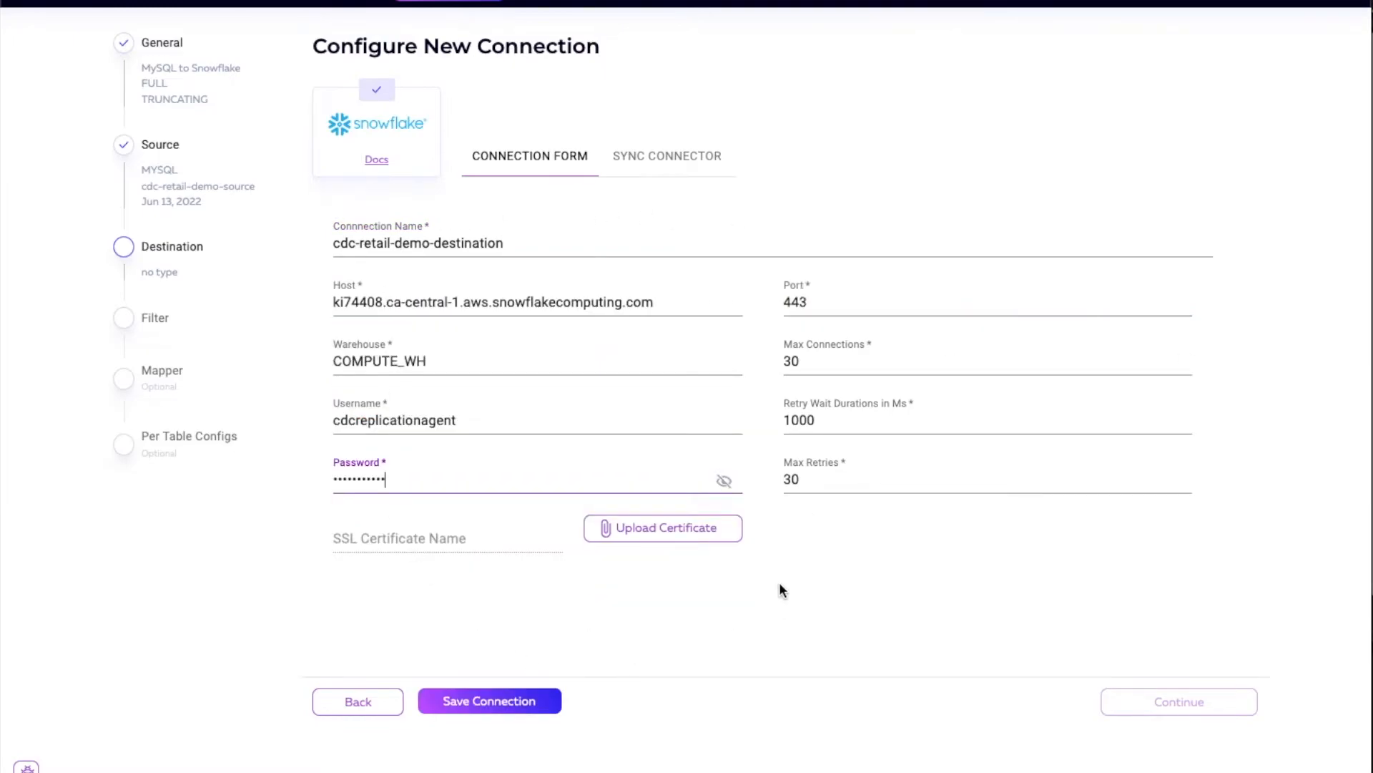
pyautogui.click(501, 705)
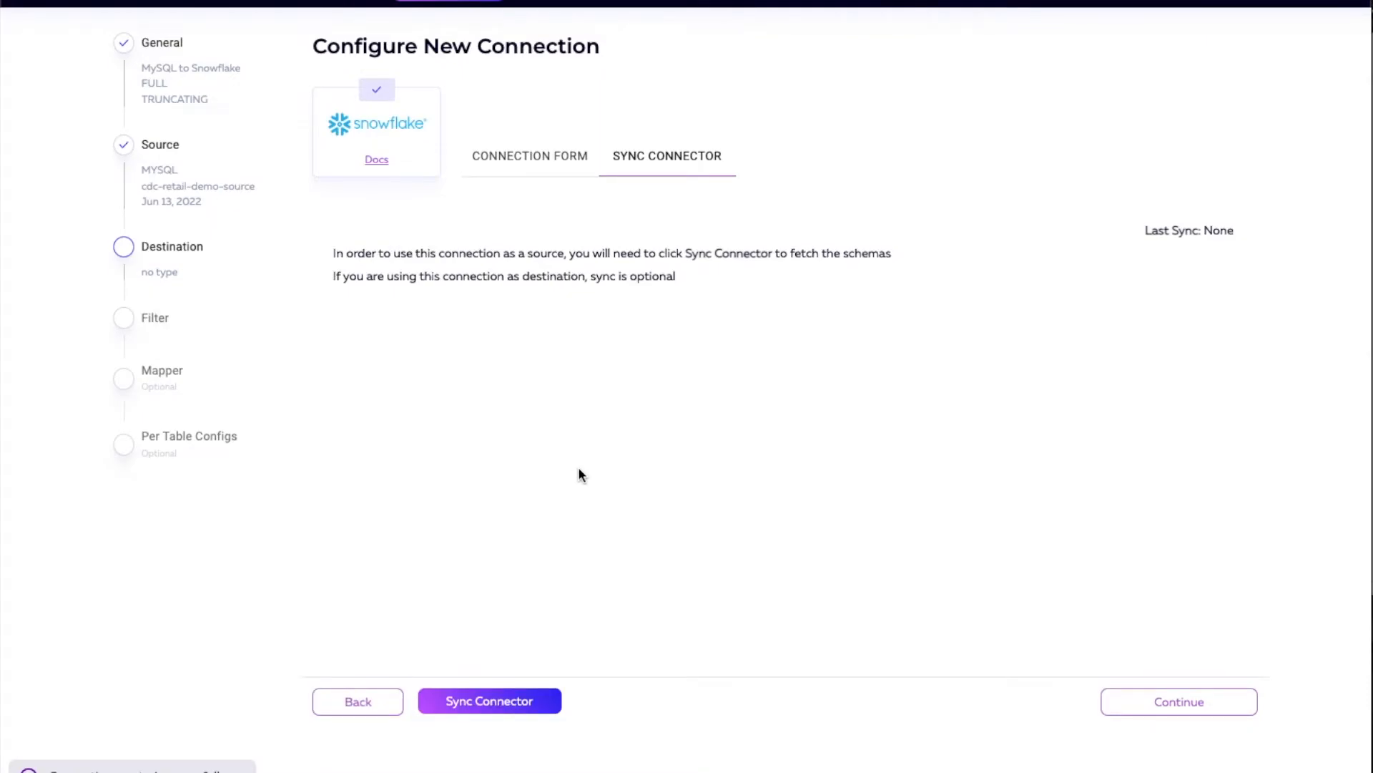
# Step: Sync the Snowflake connector, expand arcion_cdc_demo down to the PUBLIC transactions columns, and accept the destination connection
pyautogui.click(506, 697)
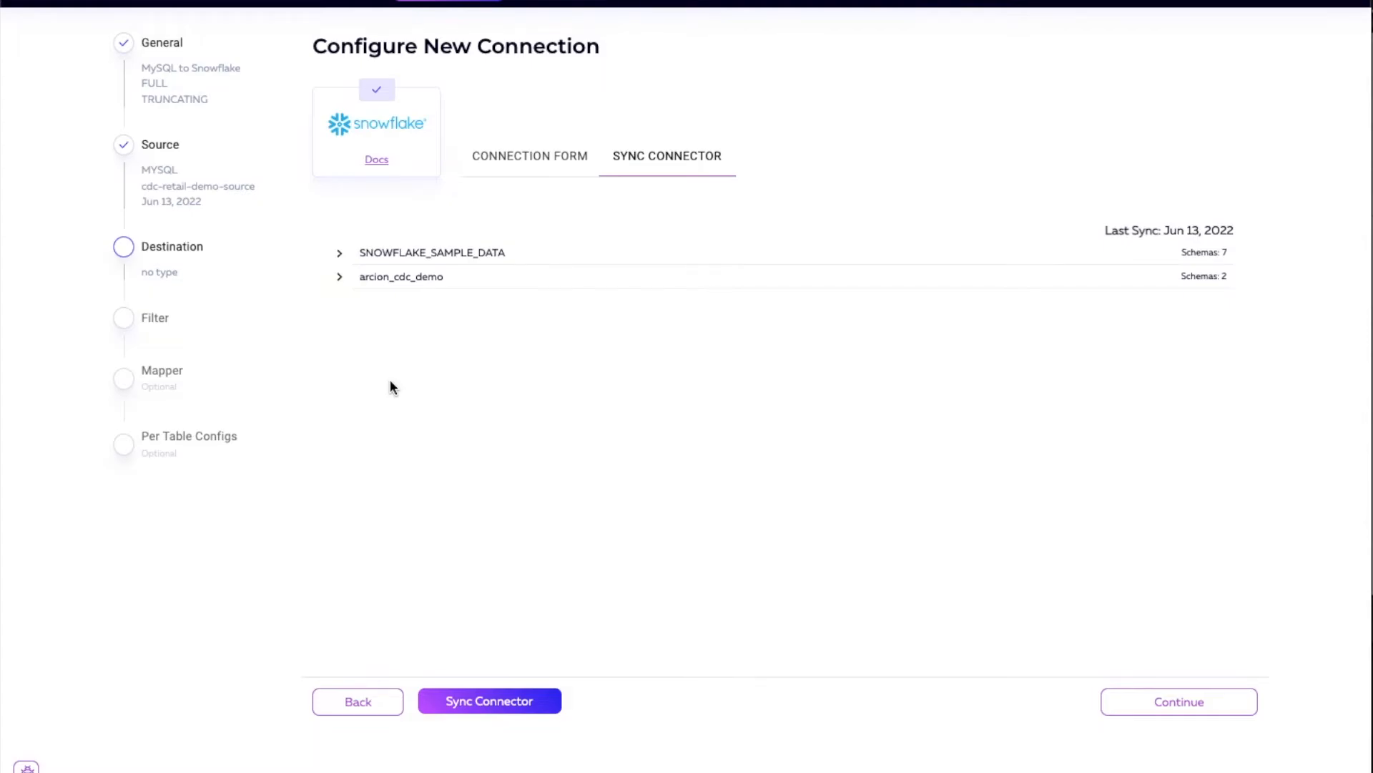
pyautogui.click(339, 276)
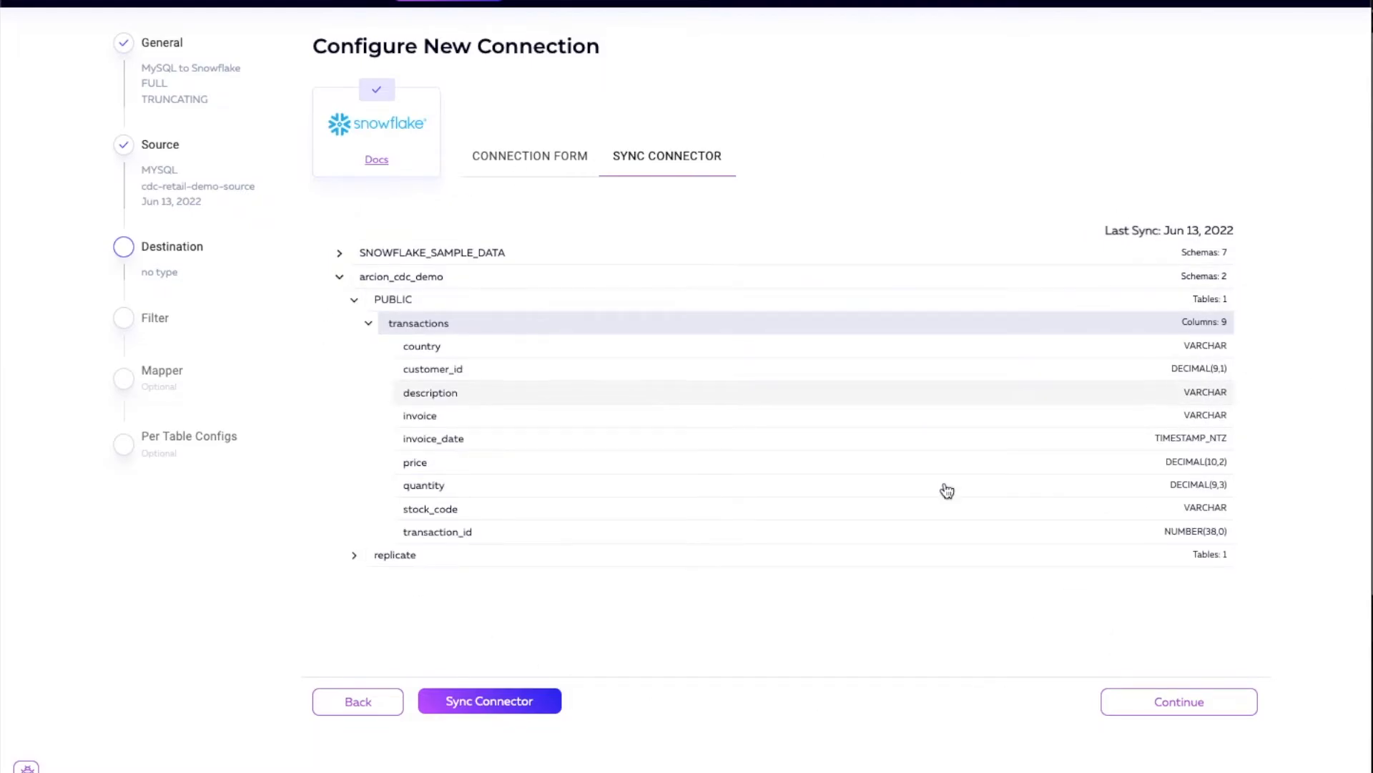
pyautogui.click(1201, 704)
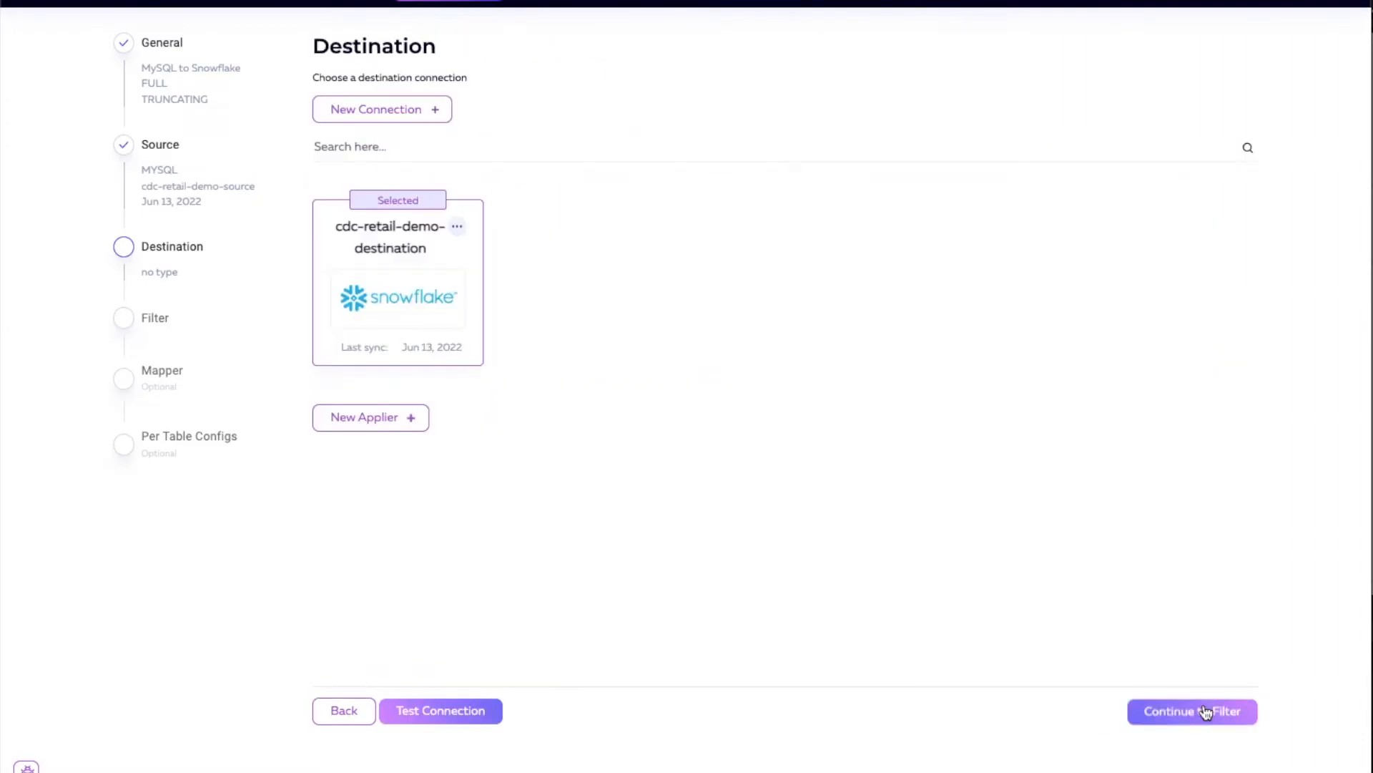
# Step: Test the cdc-retail-demo-destination connection, dismiss the test result and continue to the filter setup
pyautogui.click(455, 721)
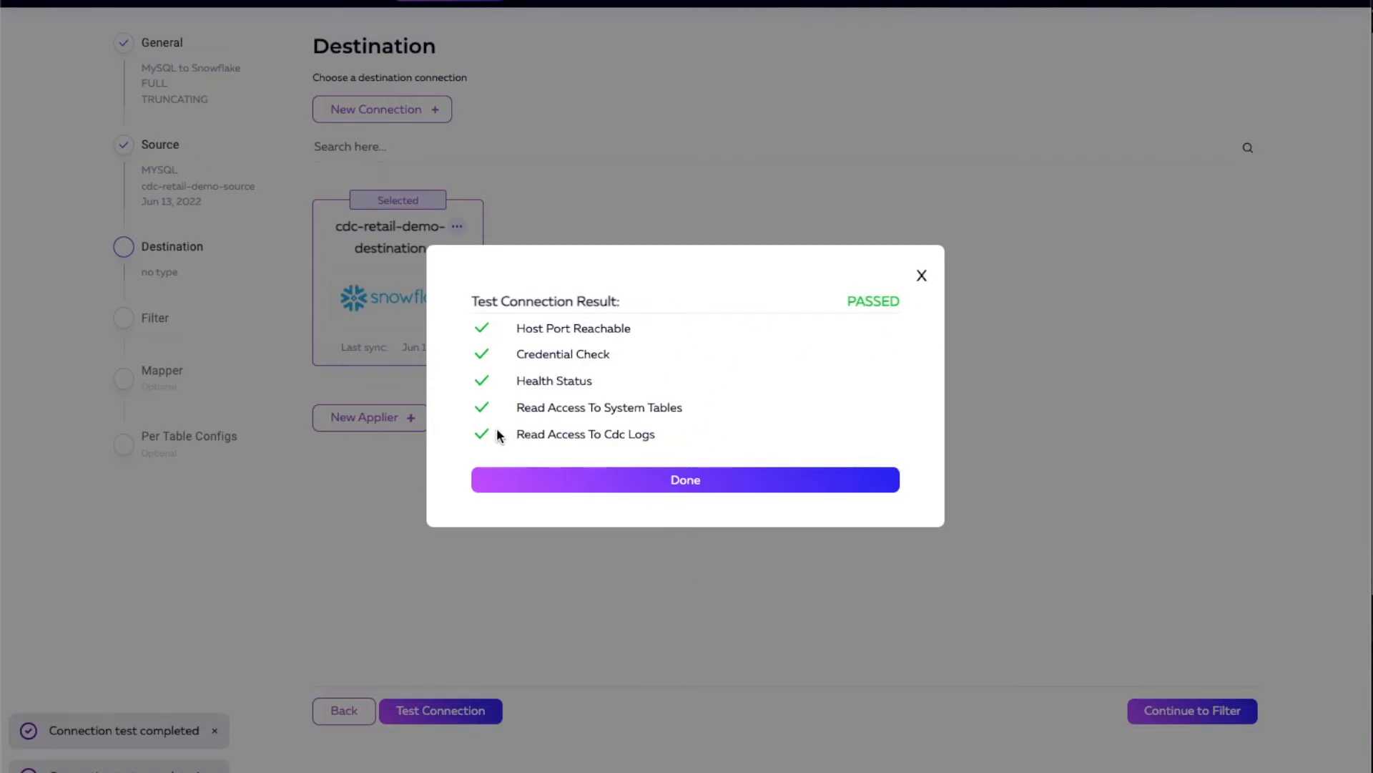
pyautogui.click(686, 488)
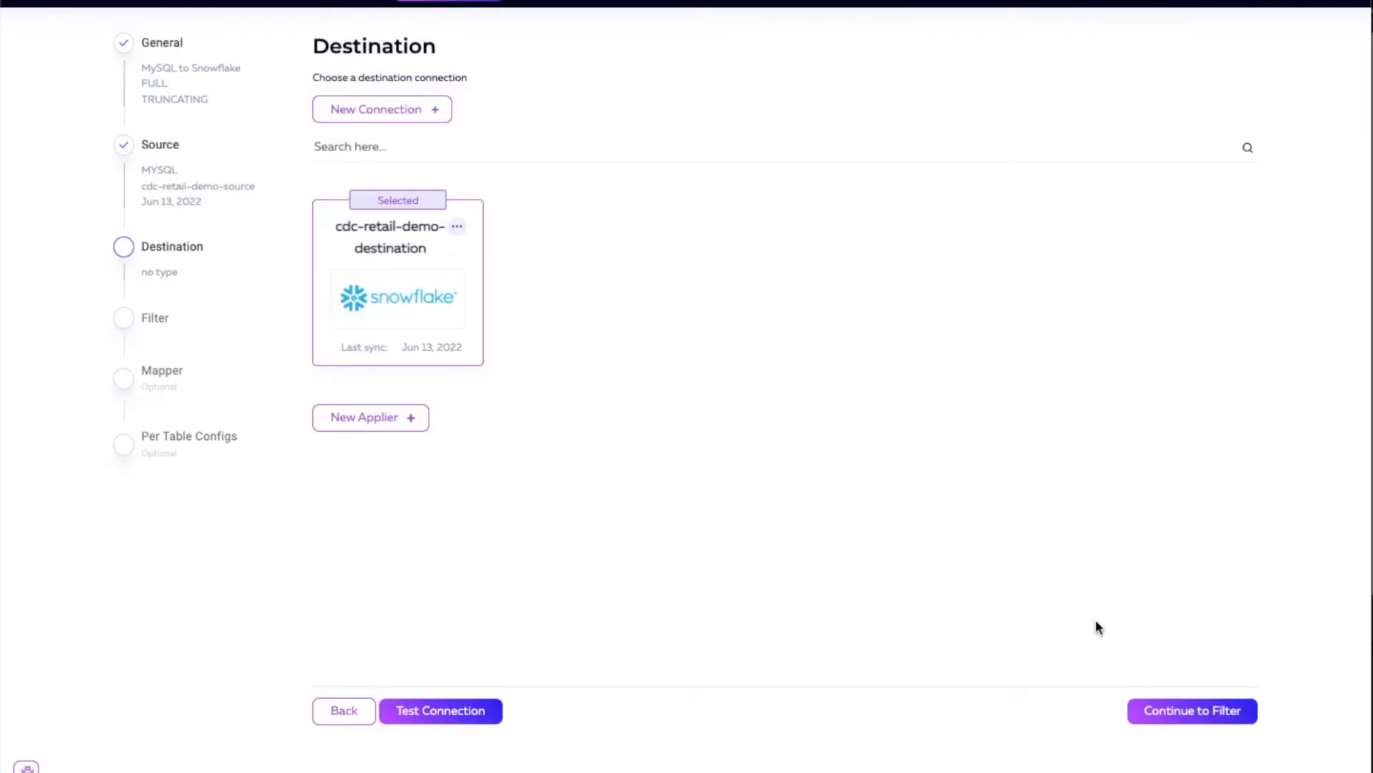
pyautogui.click(1175, 713)
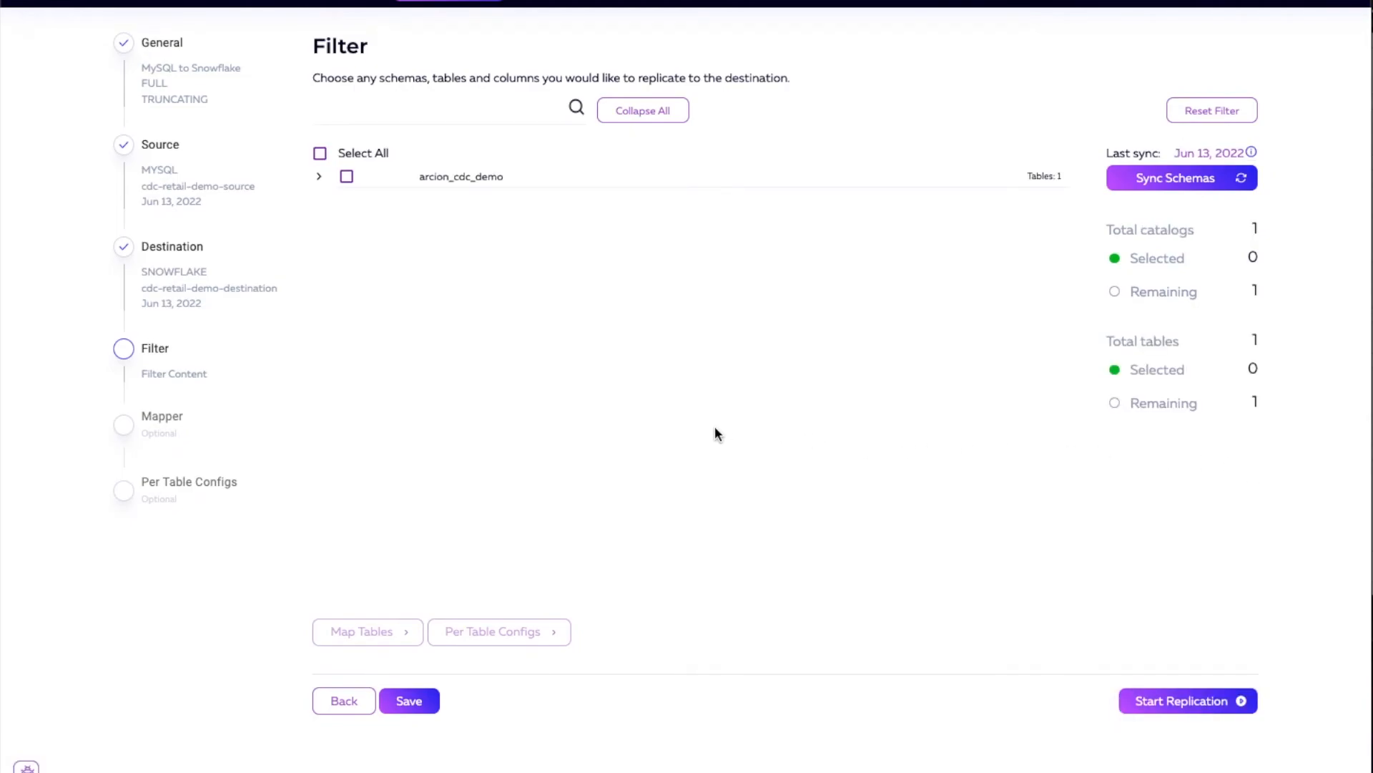
# Step: Include the entire arcion_cdc_demo catalog with all columns of its transactions table in the filter, save it and start the replication
pyautogui.click(319, 177)
pyautogui.click(319, 154)
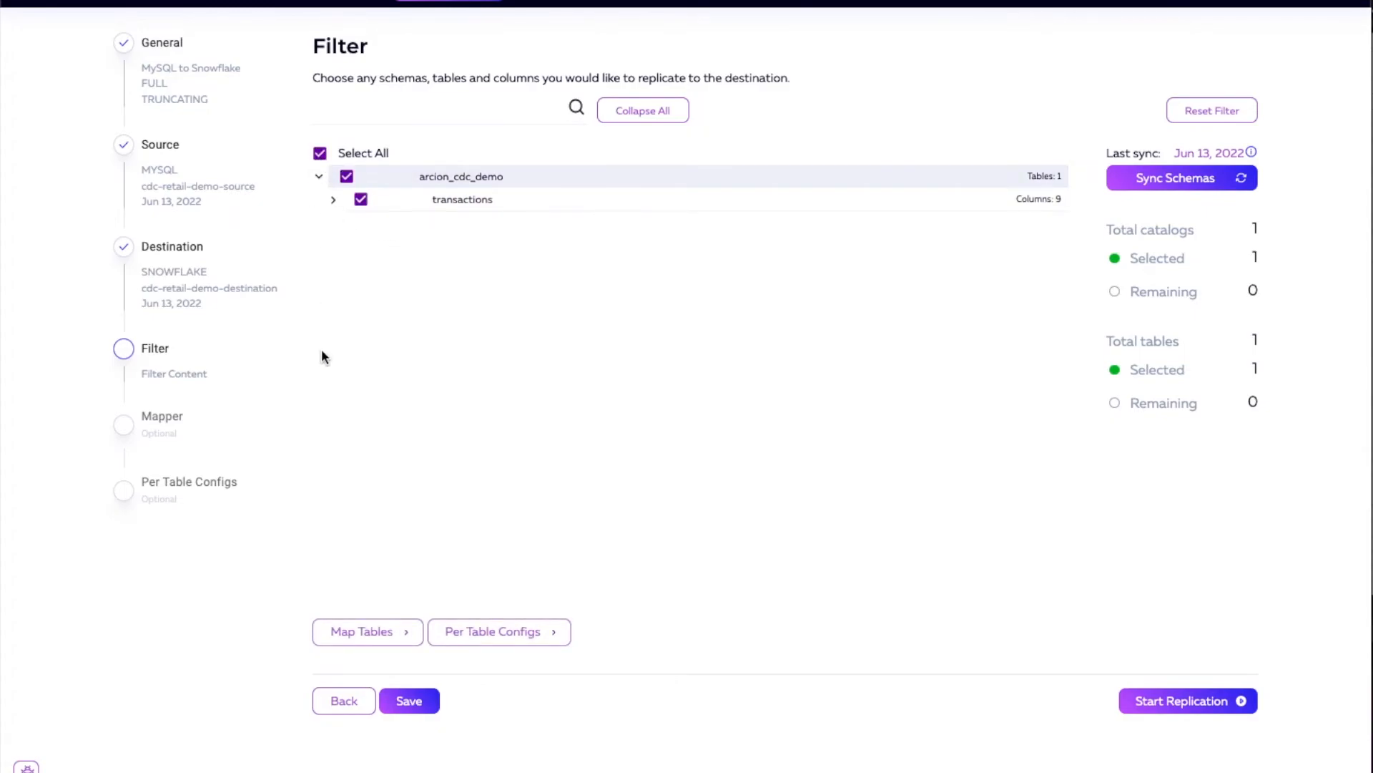
pyautogui.click(333, 200)
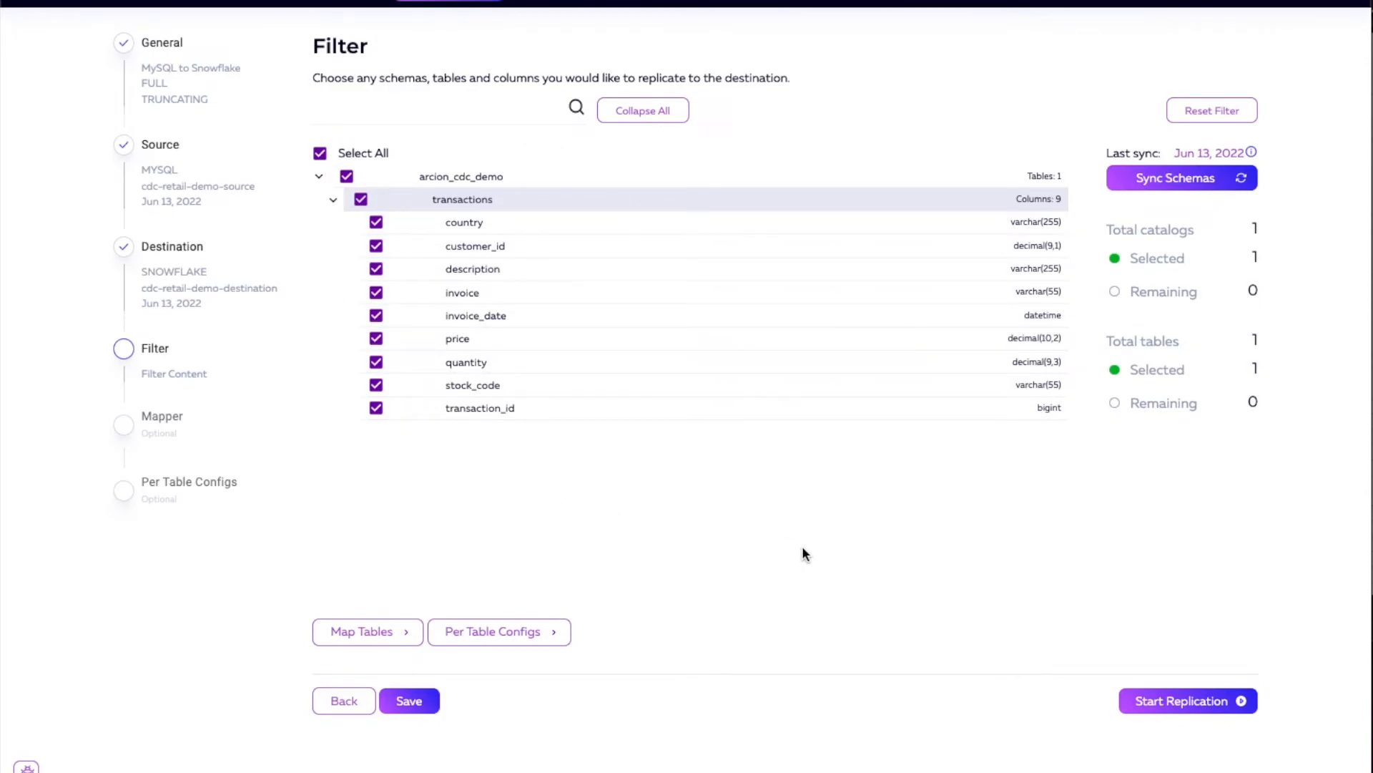
pyautogui.click(408, 701)
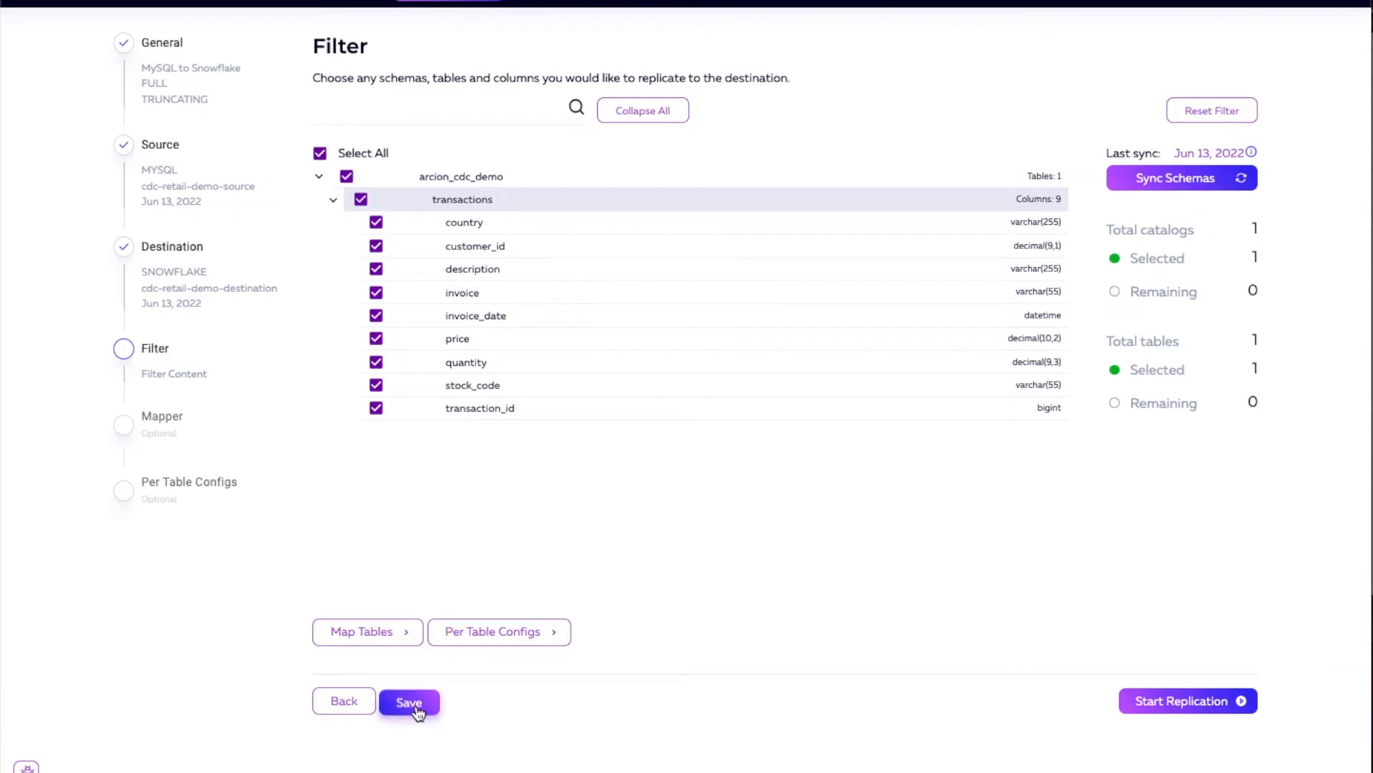
pyautogui.click(1153, 708)
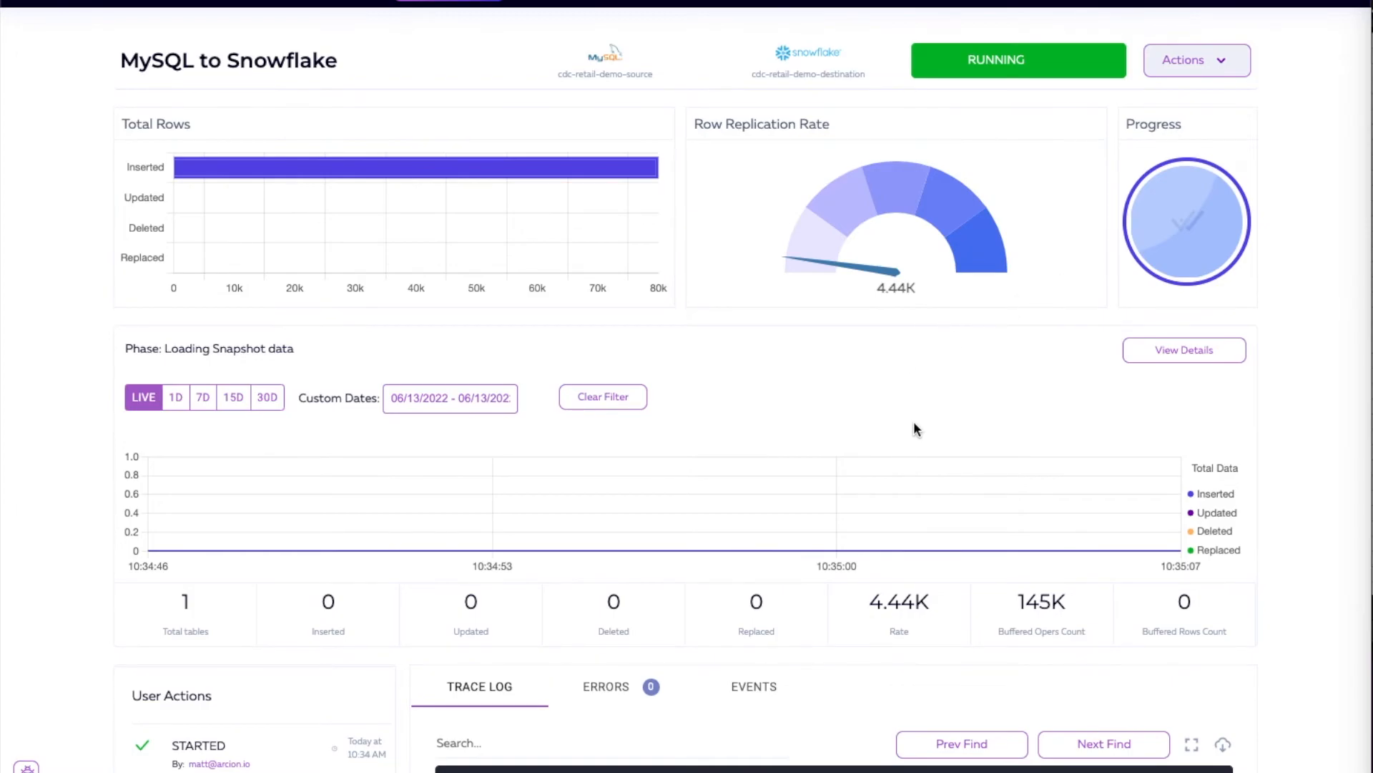
# Step: Examine the running replication's trace log, error log, status and row statistics
pyautogui.scroll(-5, 915, 427)
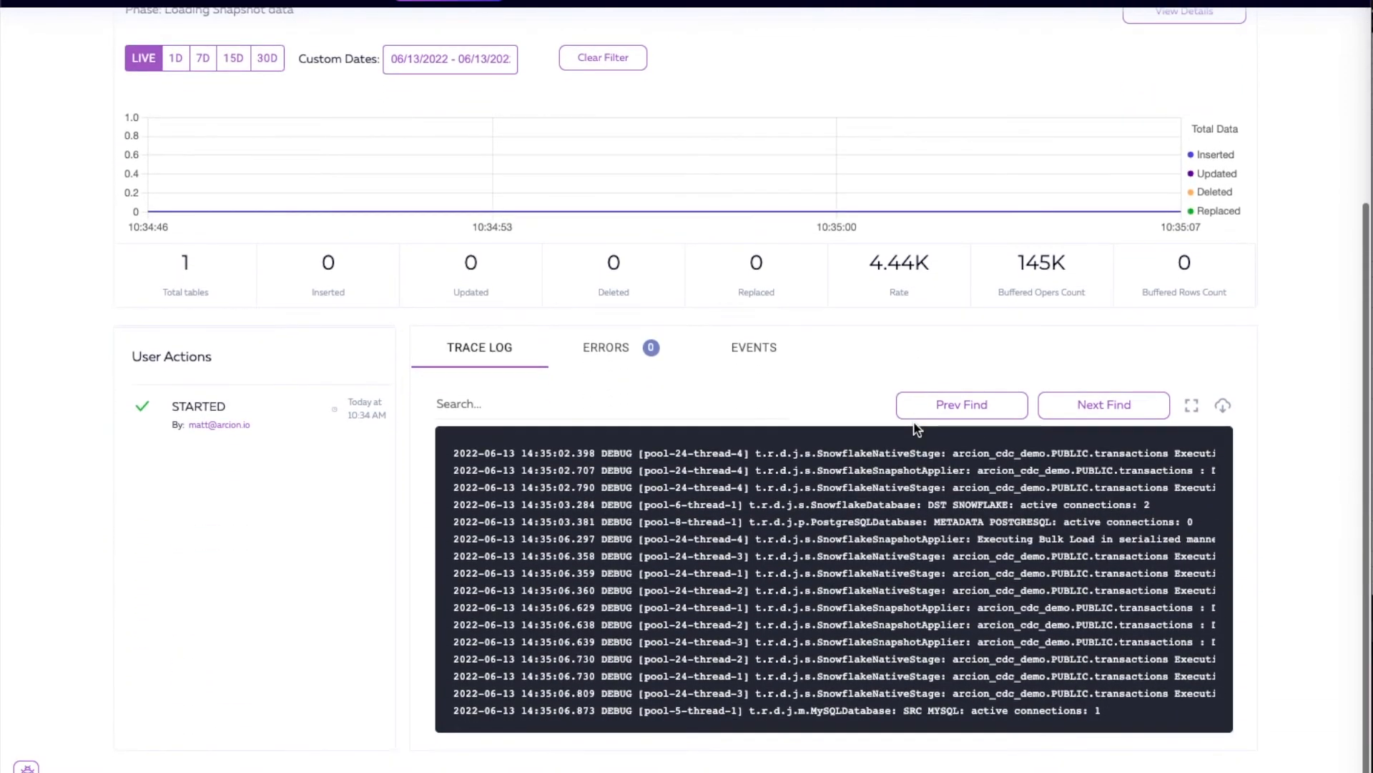
pyautogui.click(611, 349)
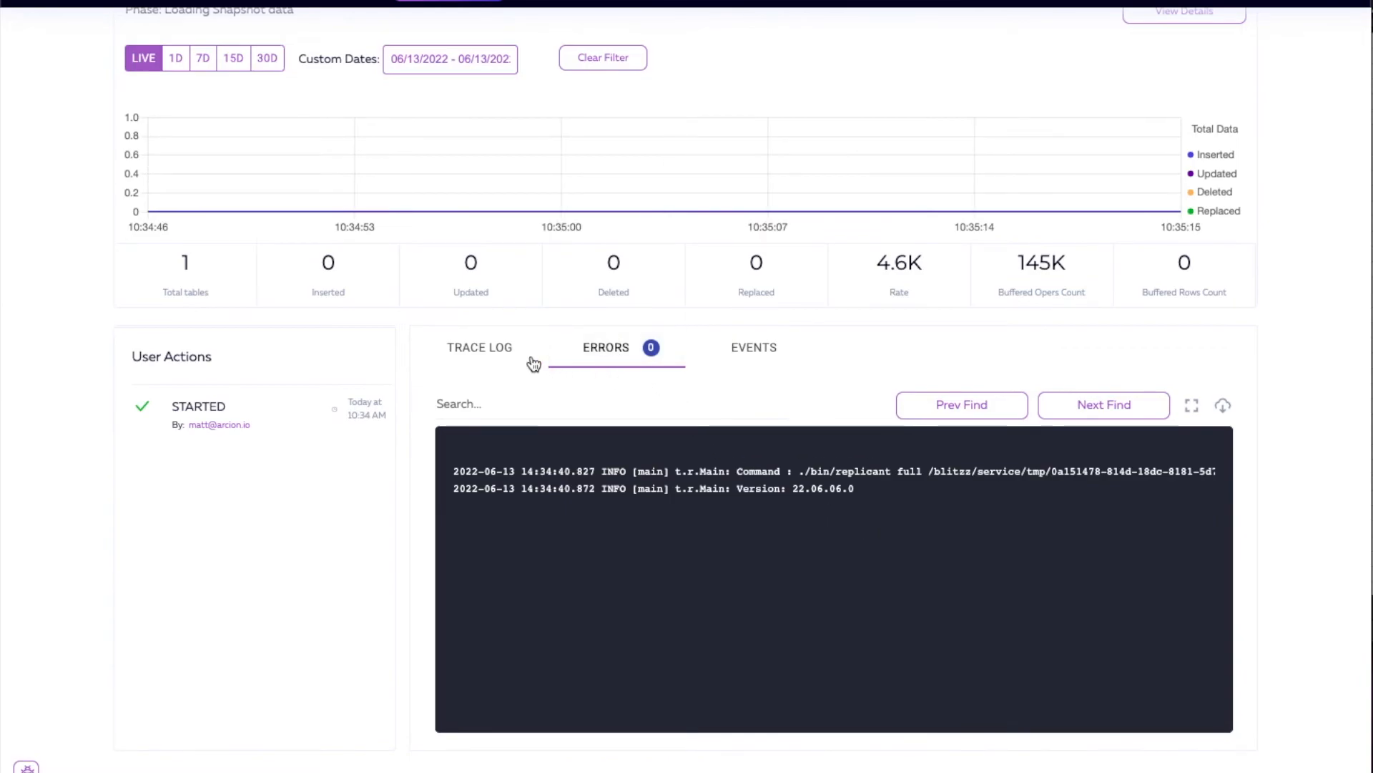
pyautogui.click(491, 356)
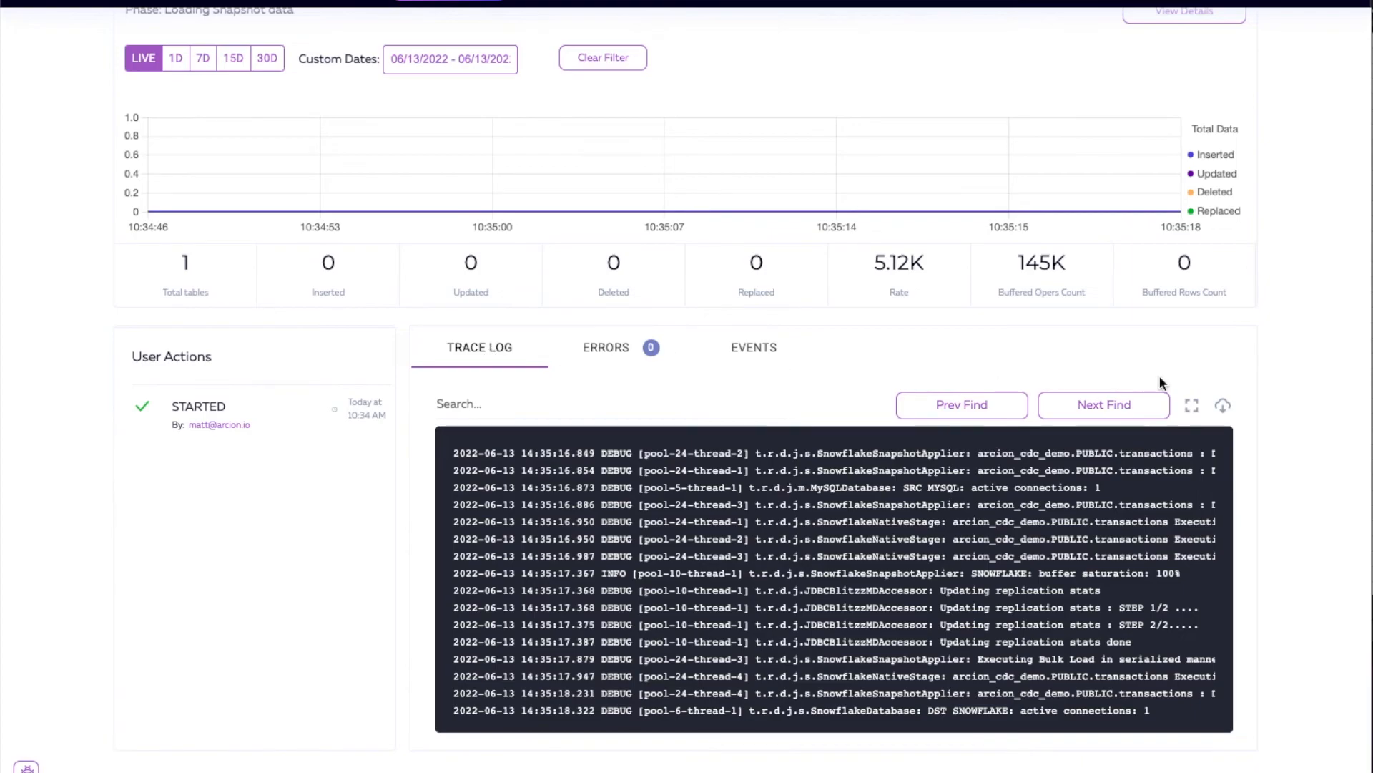
pyautogui.scroll(5, 1285, 375)
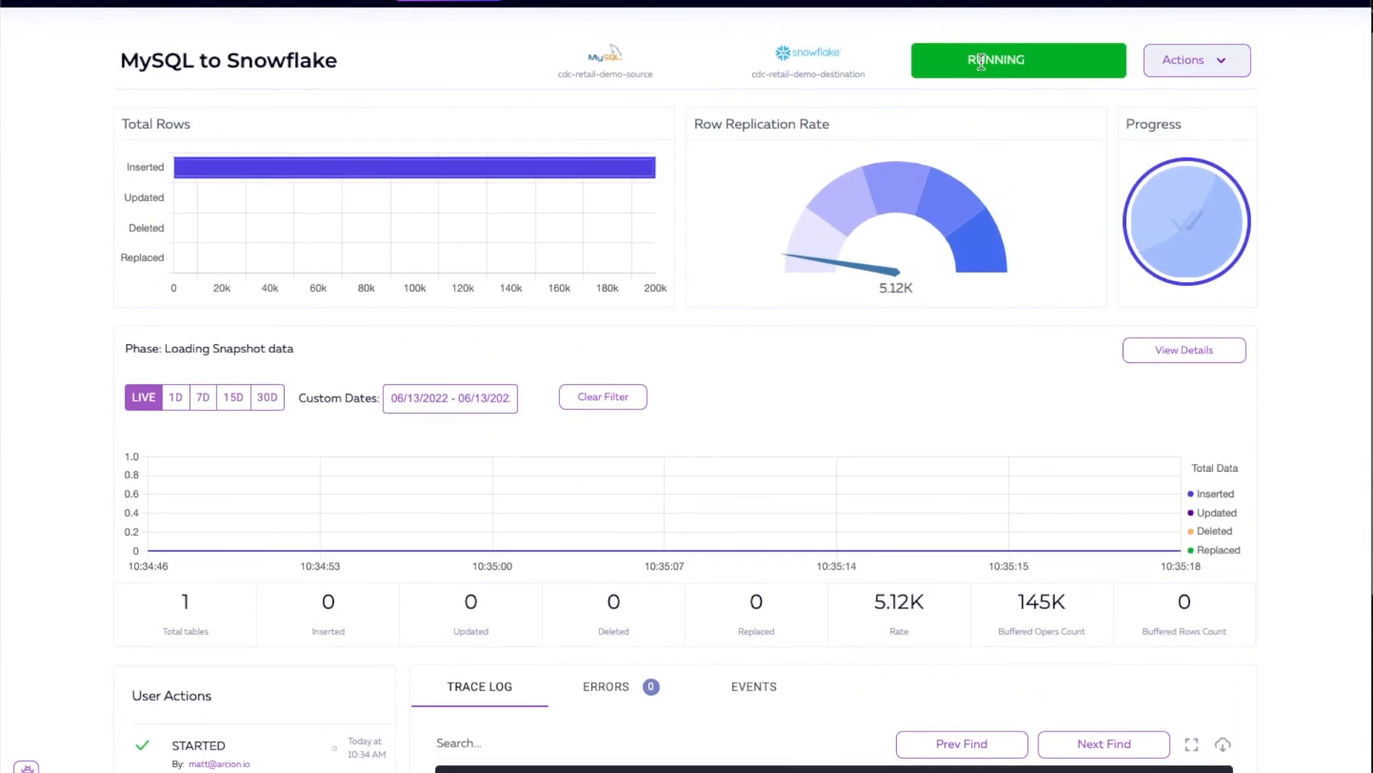
pyautogui.scroll(-2, 1066, 362)
pyautogui.scroll(-2, 1066, 364)
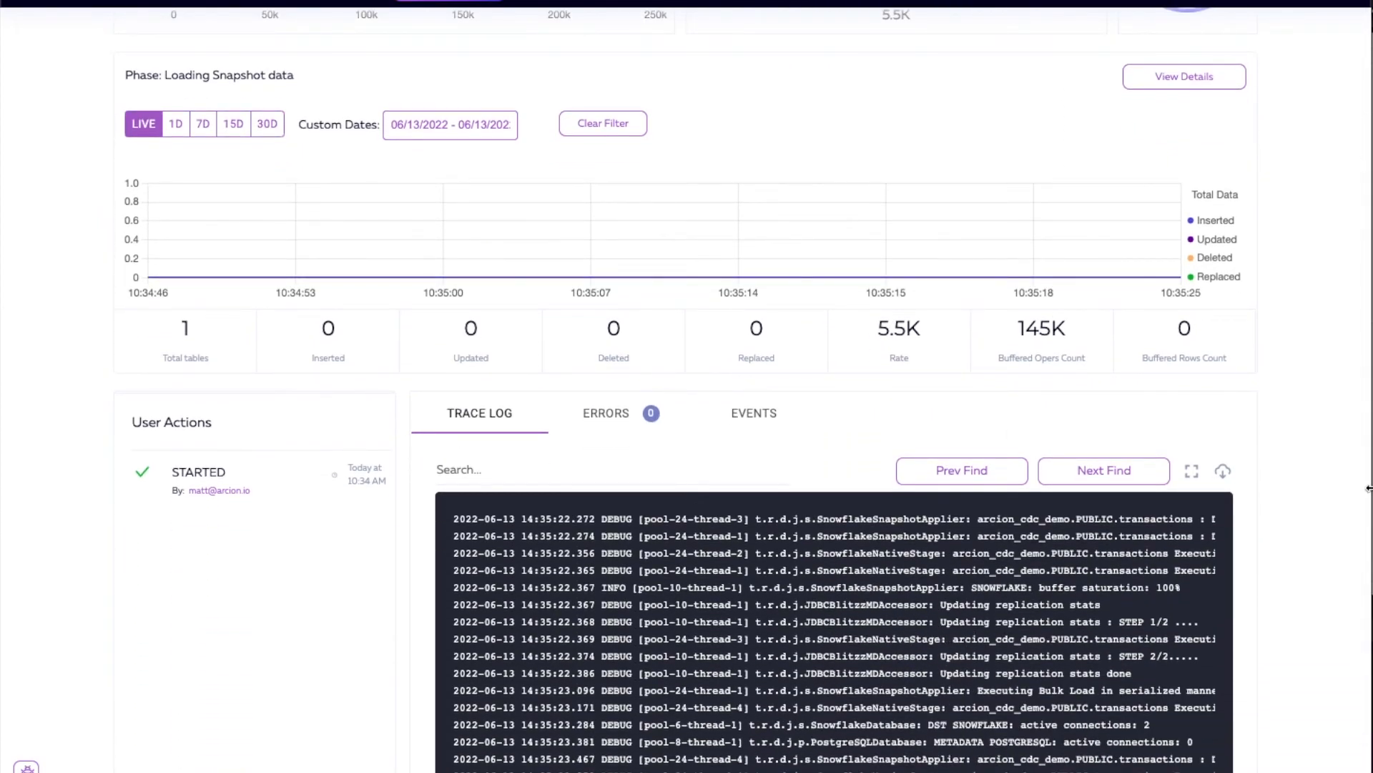
pyautogui.scroll(1, 1359, 491)
pyautogui.scroll(3, 1359, 491)
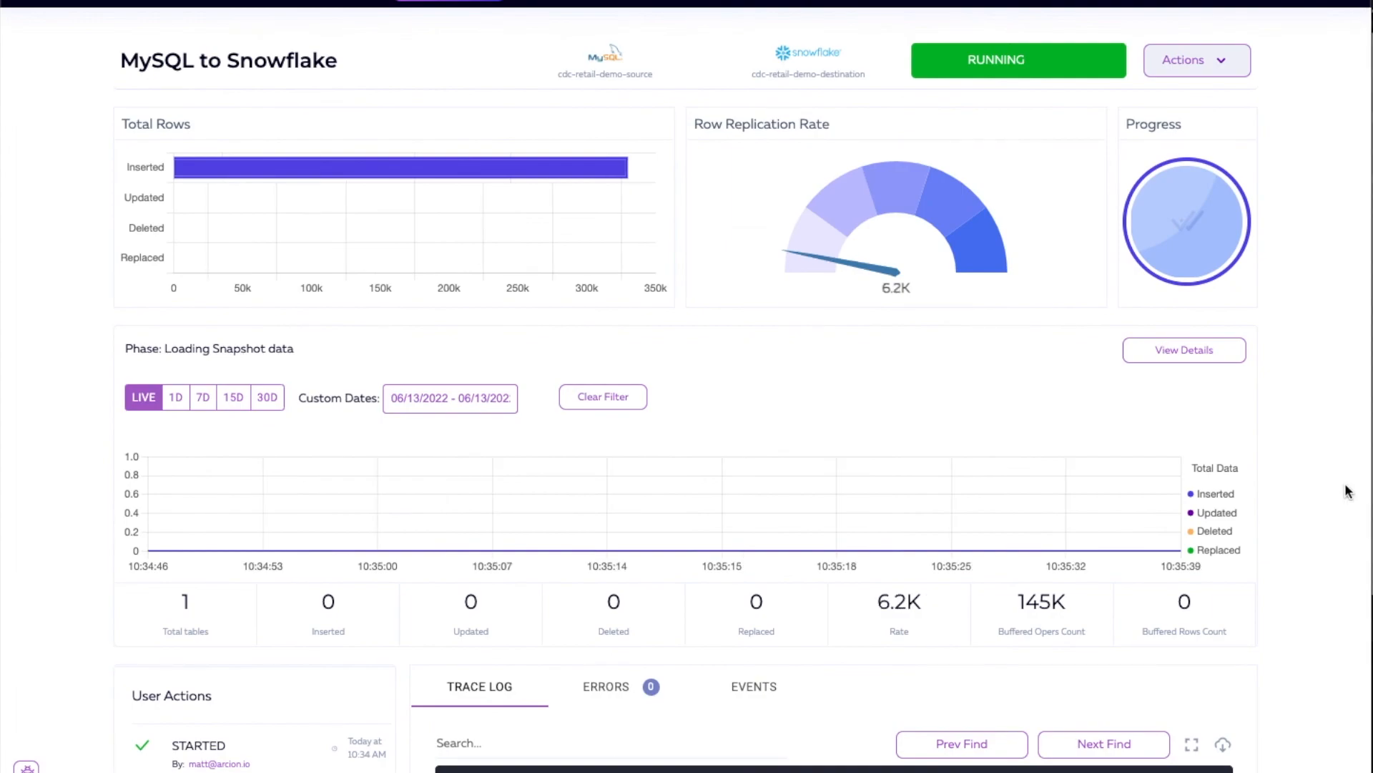